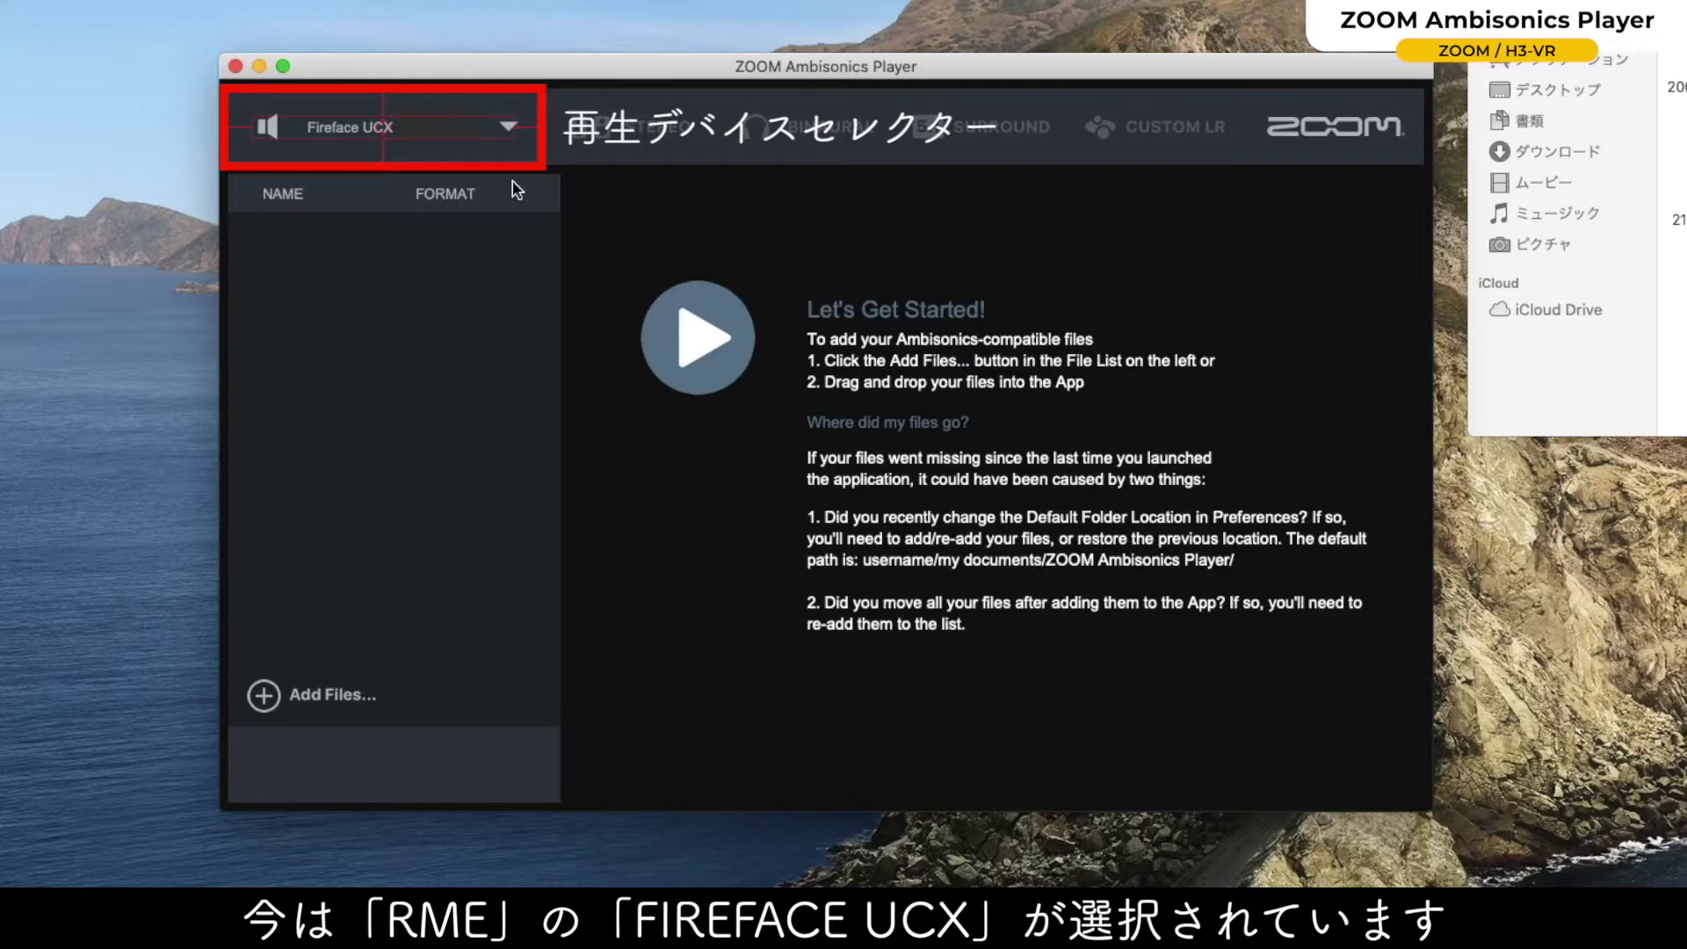
Step: Check the available playback devices and keep Fireface UCX as the output
{"action": "left_click", "coordinate": [508, 126]}
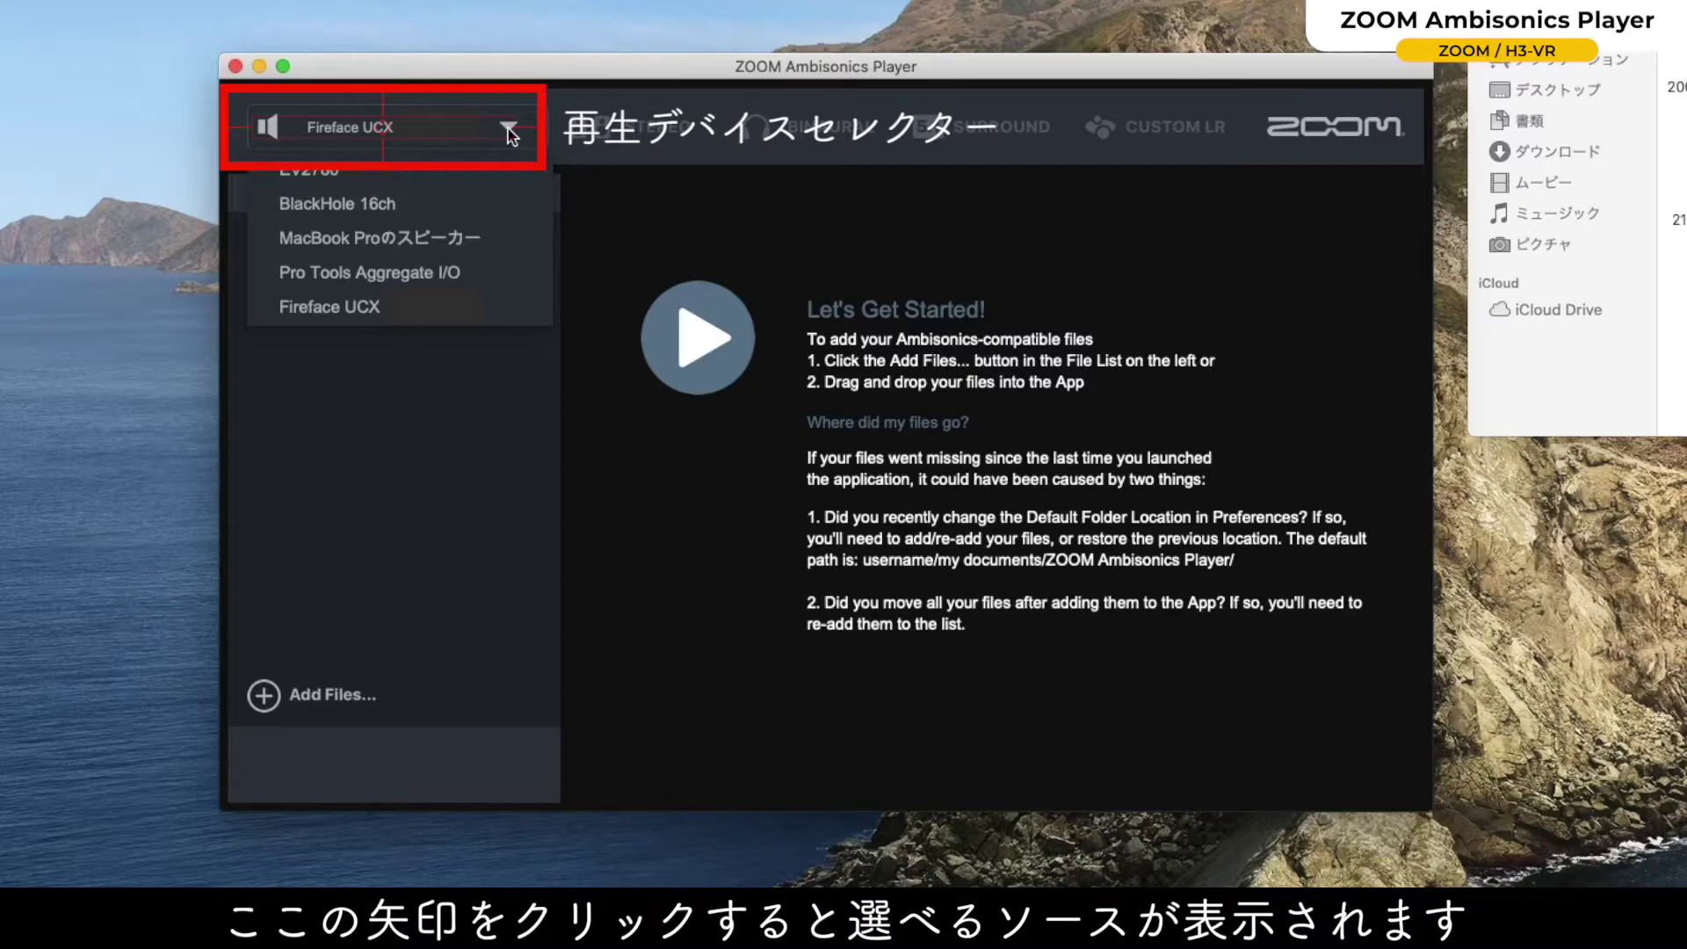
{"action": "left_click", "coordinate": [508, 127]}
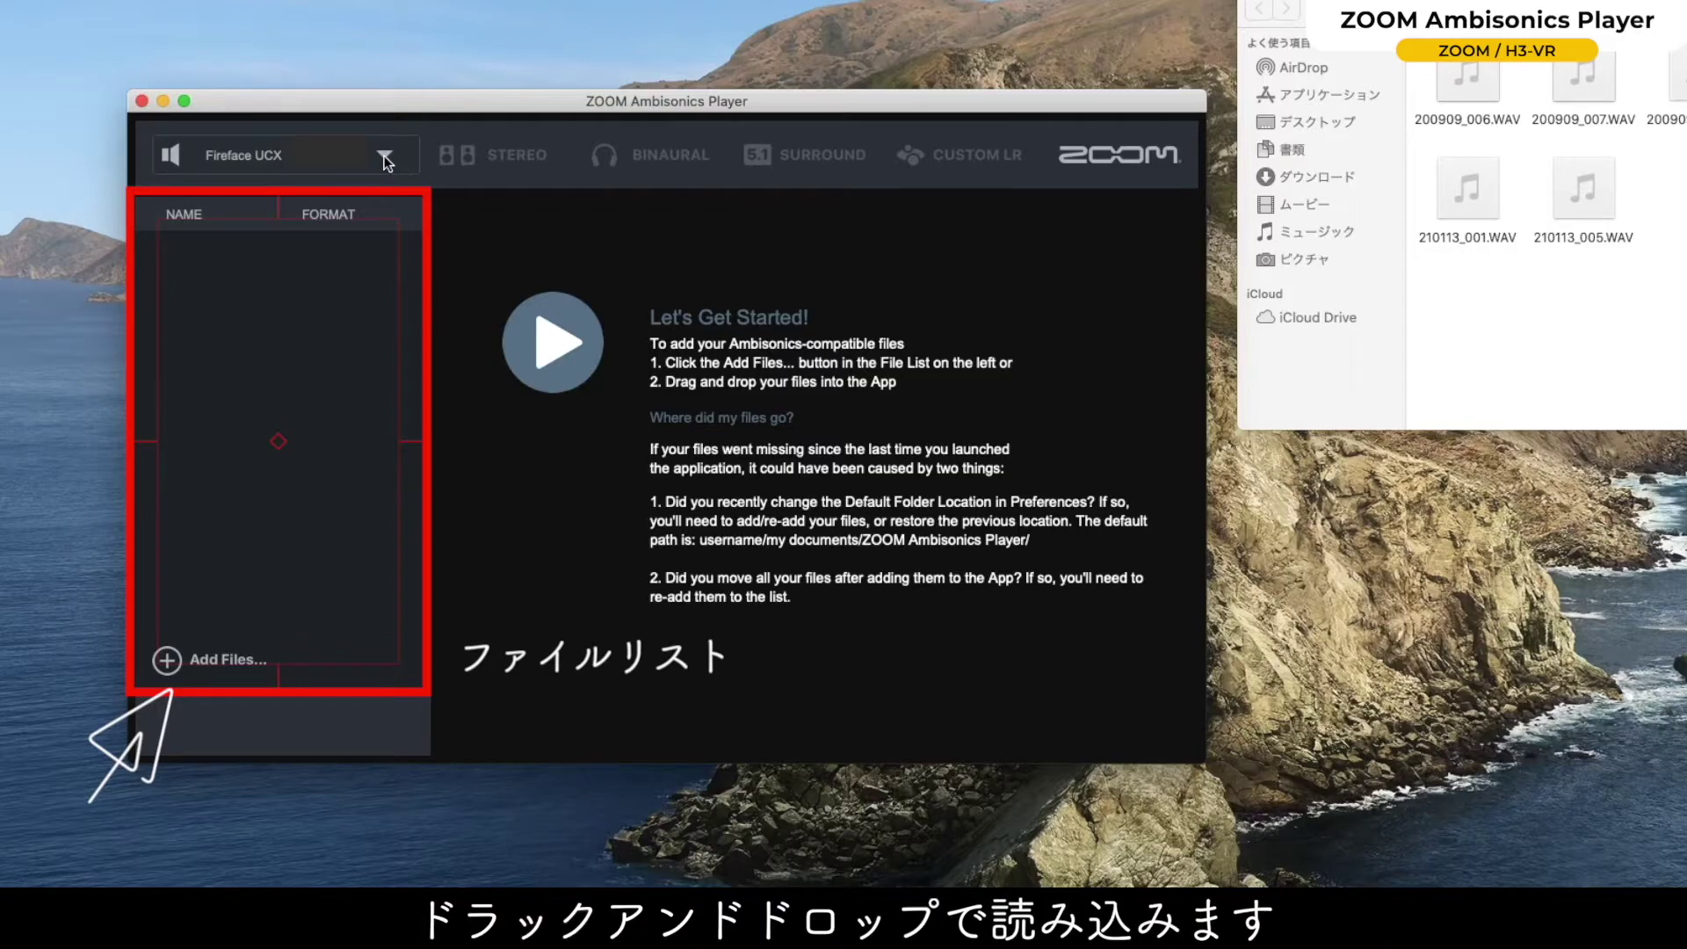
Step: Add all seven WAV files from the H3-VR folder on the Desktop to the file list
{"action": "left_click", "coordinate": [167, 661]}
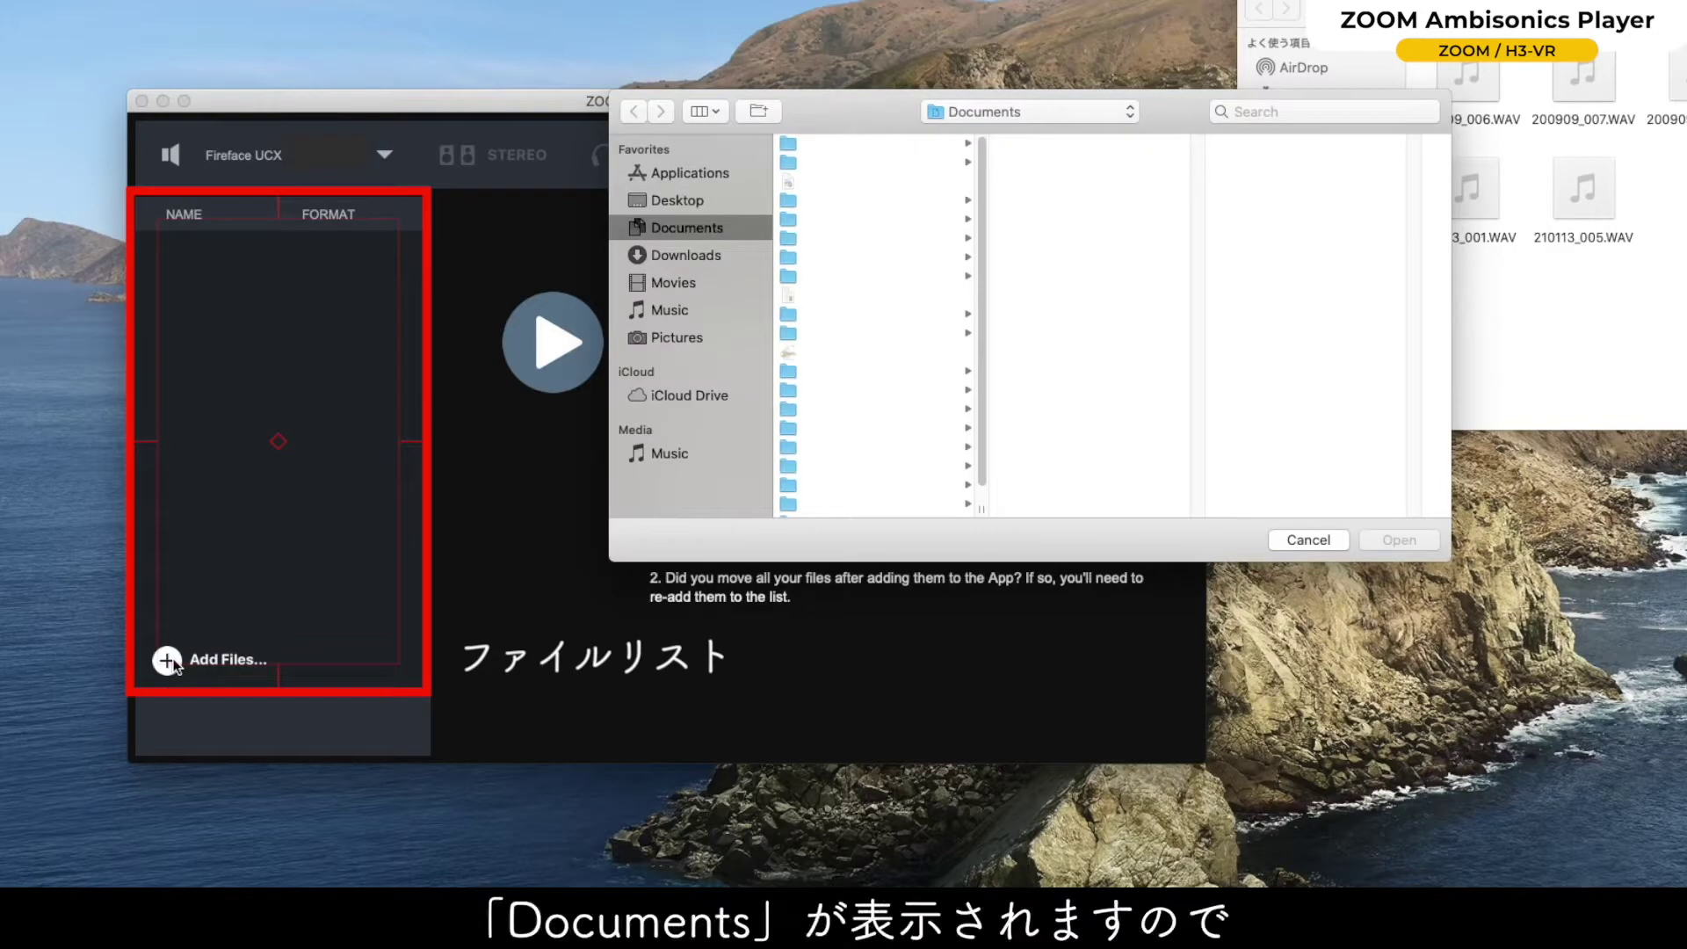
{"action": "left_click", "coordinate": [698, 204]}
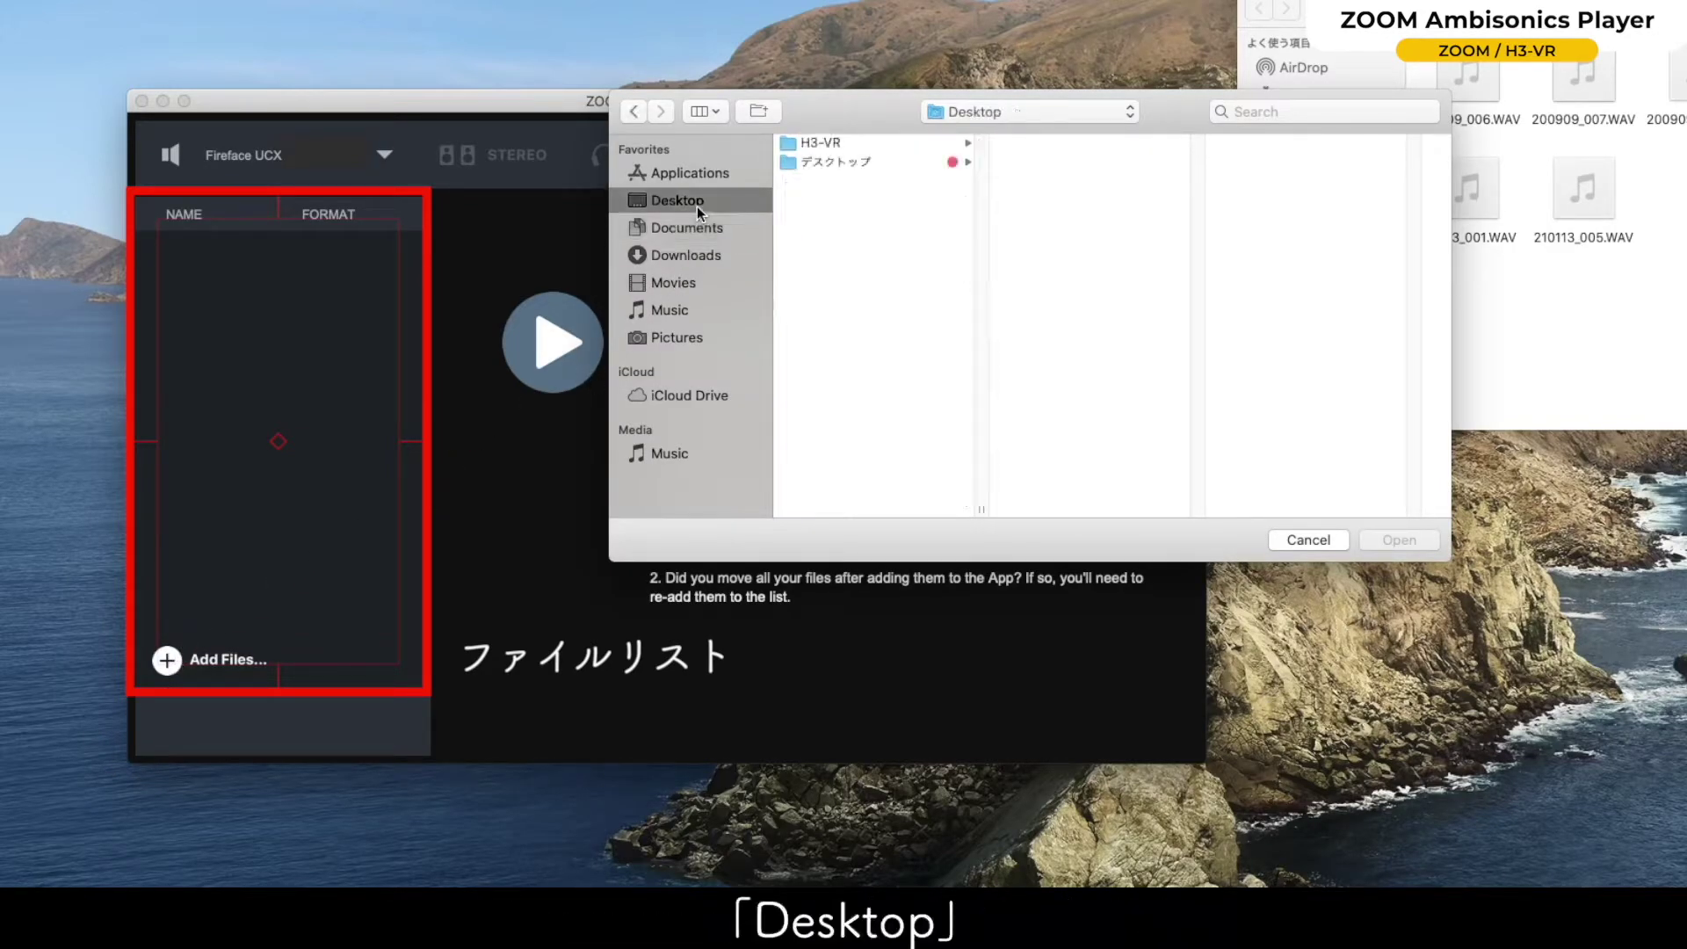
{"action": "left_click", "coordinate": [804, 147]}
{"action": "left_click_drag", "start_coordinate": [1054, 142], "coordinate": [1040, 258]}
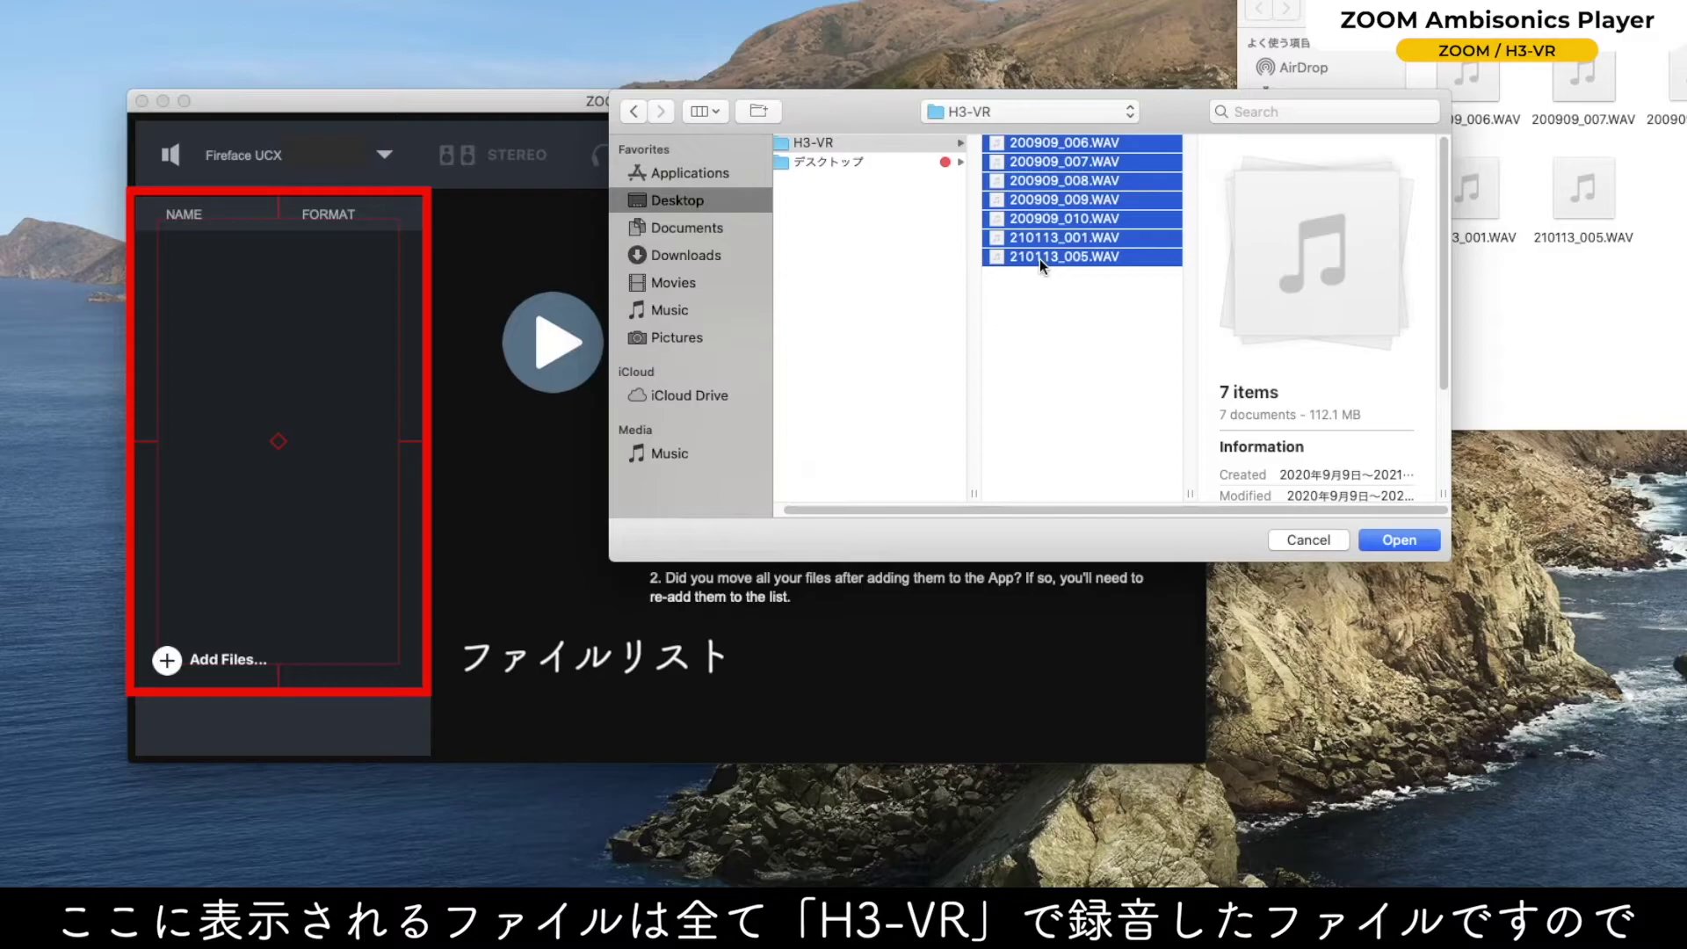
{"action": "left_click", "coordinate": [1380, 536]}
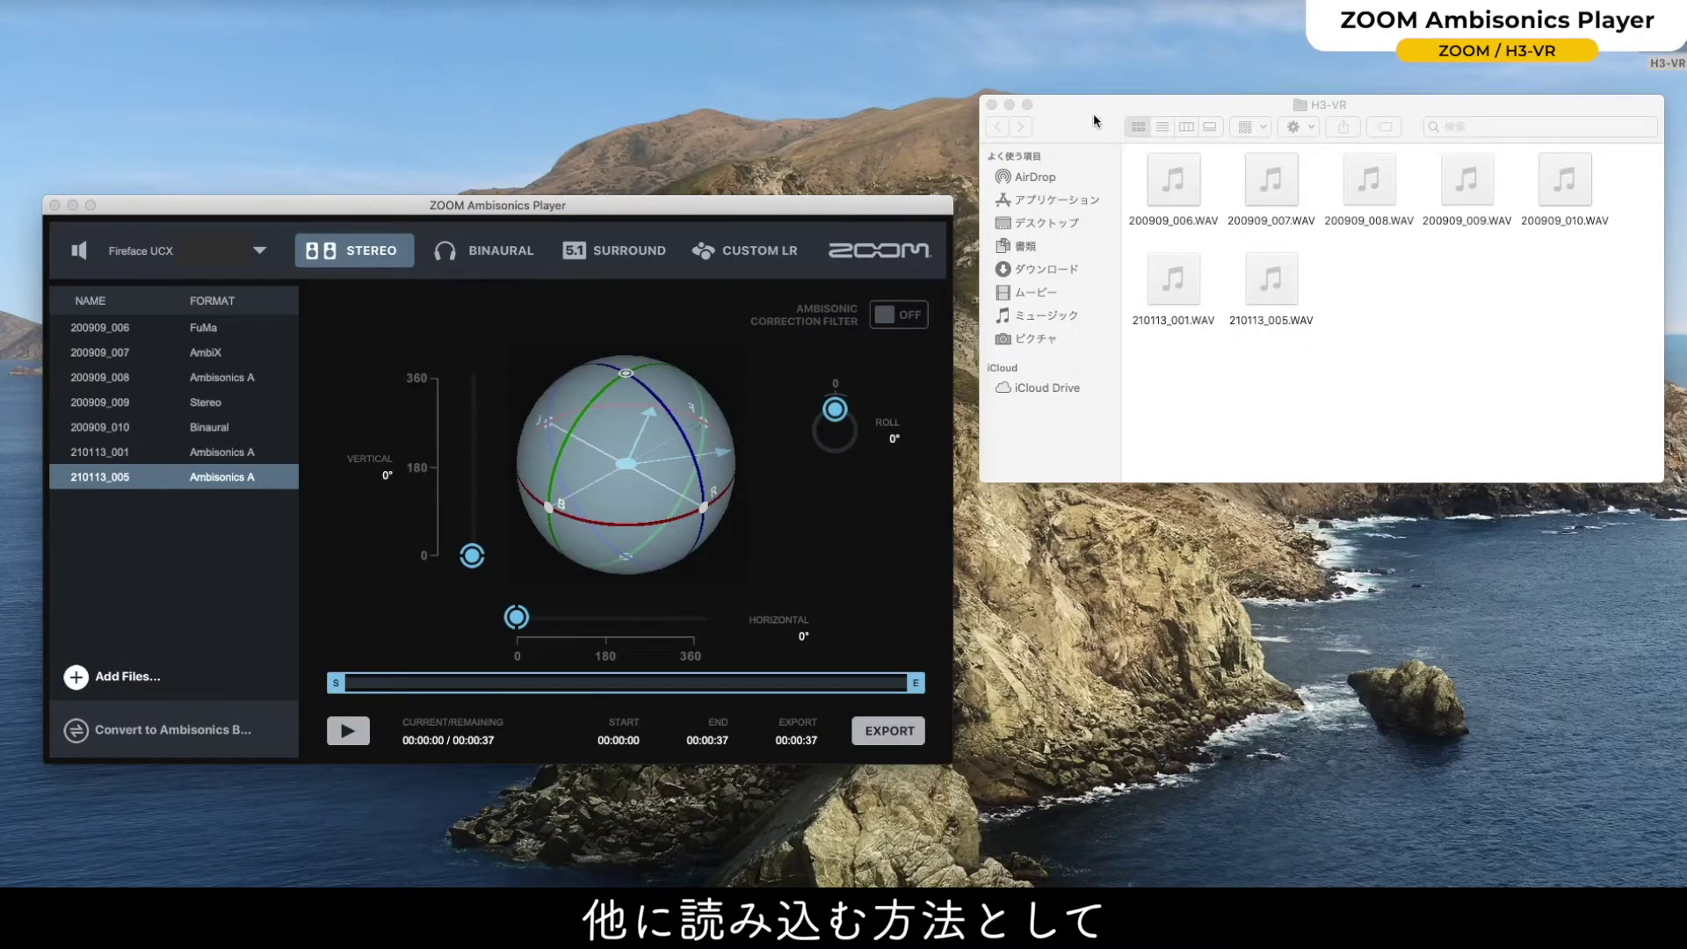
Step: Switch to the H3-VR folder in Finder, select all seven WAV files, and return to ZOOM Ambisonics Player
{"action": "left_click", "coordinate": [1093, 114]}
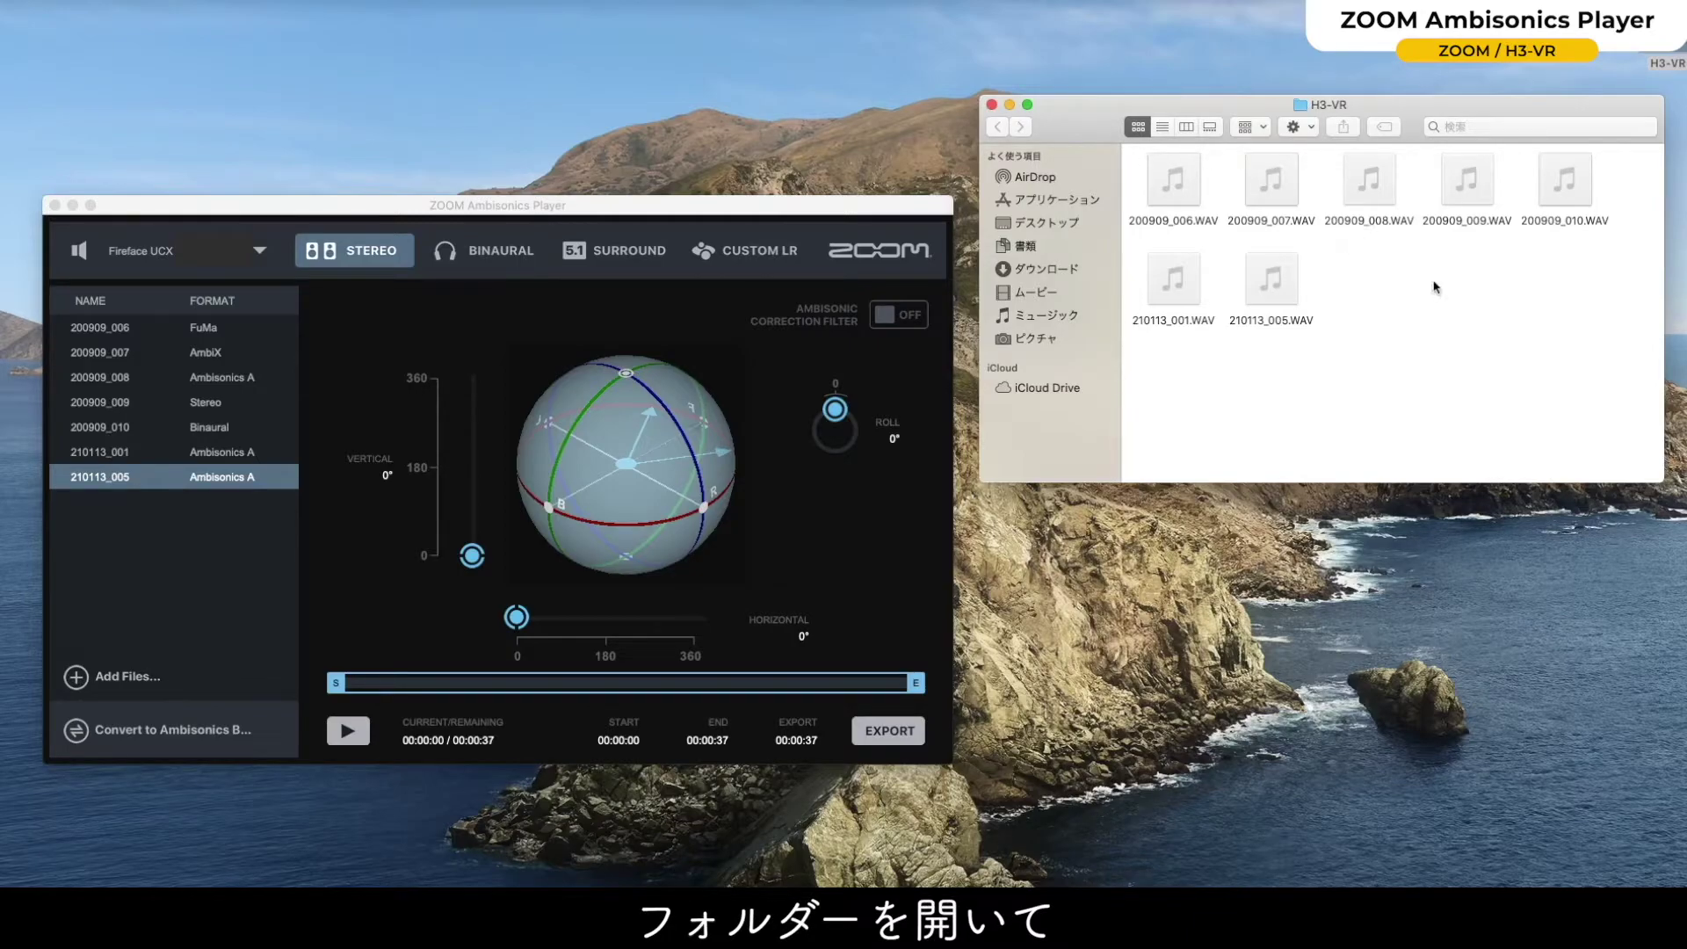
{"action": "left_click_drag", "start_coordinate": [1588, 351], "coordinate": [1193, 193]}
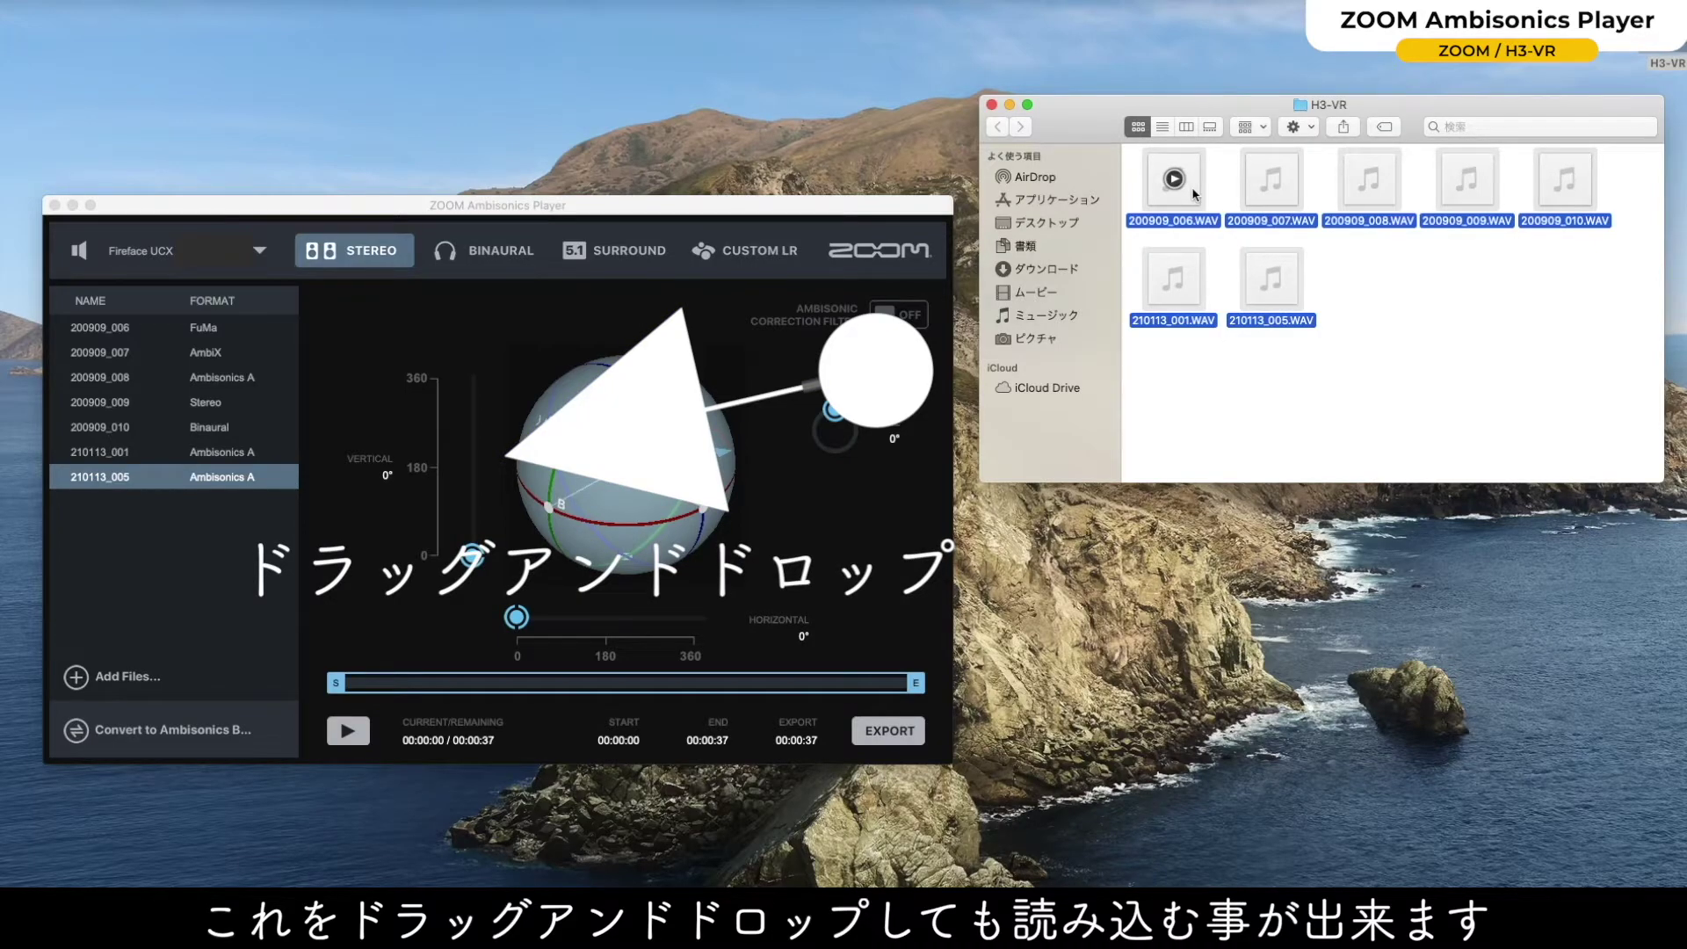
{"action": "left_click", "coordinate": [928, 212]}
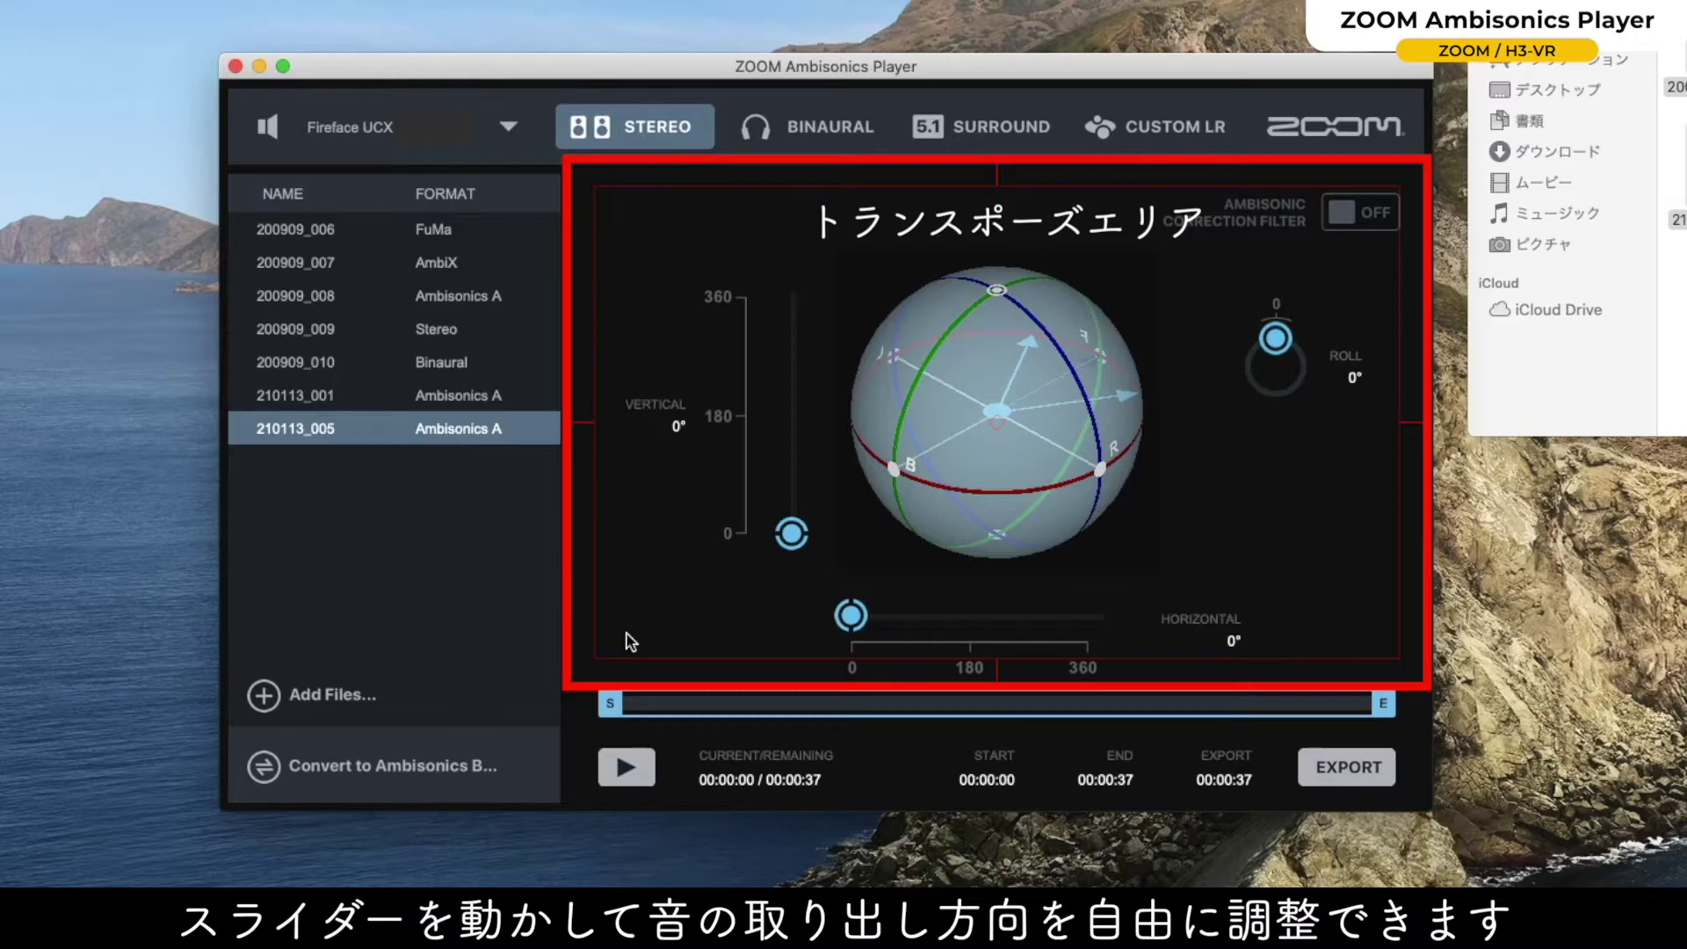
Step: Try changing the horizontal, vertical and roll angles of the sound direction, returning each to 0°
{"action": "mouse_move", "coordinate": [850, 615]}
{"action": "left_mouse_down"}
{"action": "mouse_move", "coordinate": [1009, 616]}
{"action": "mouse_move", "coordinate": [850, 617]}
{"action": "left_mouse_up"}
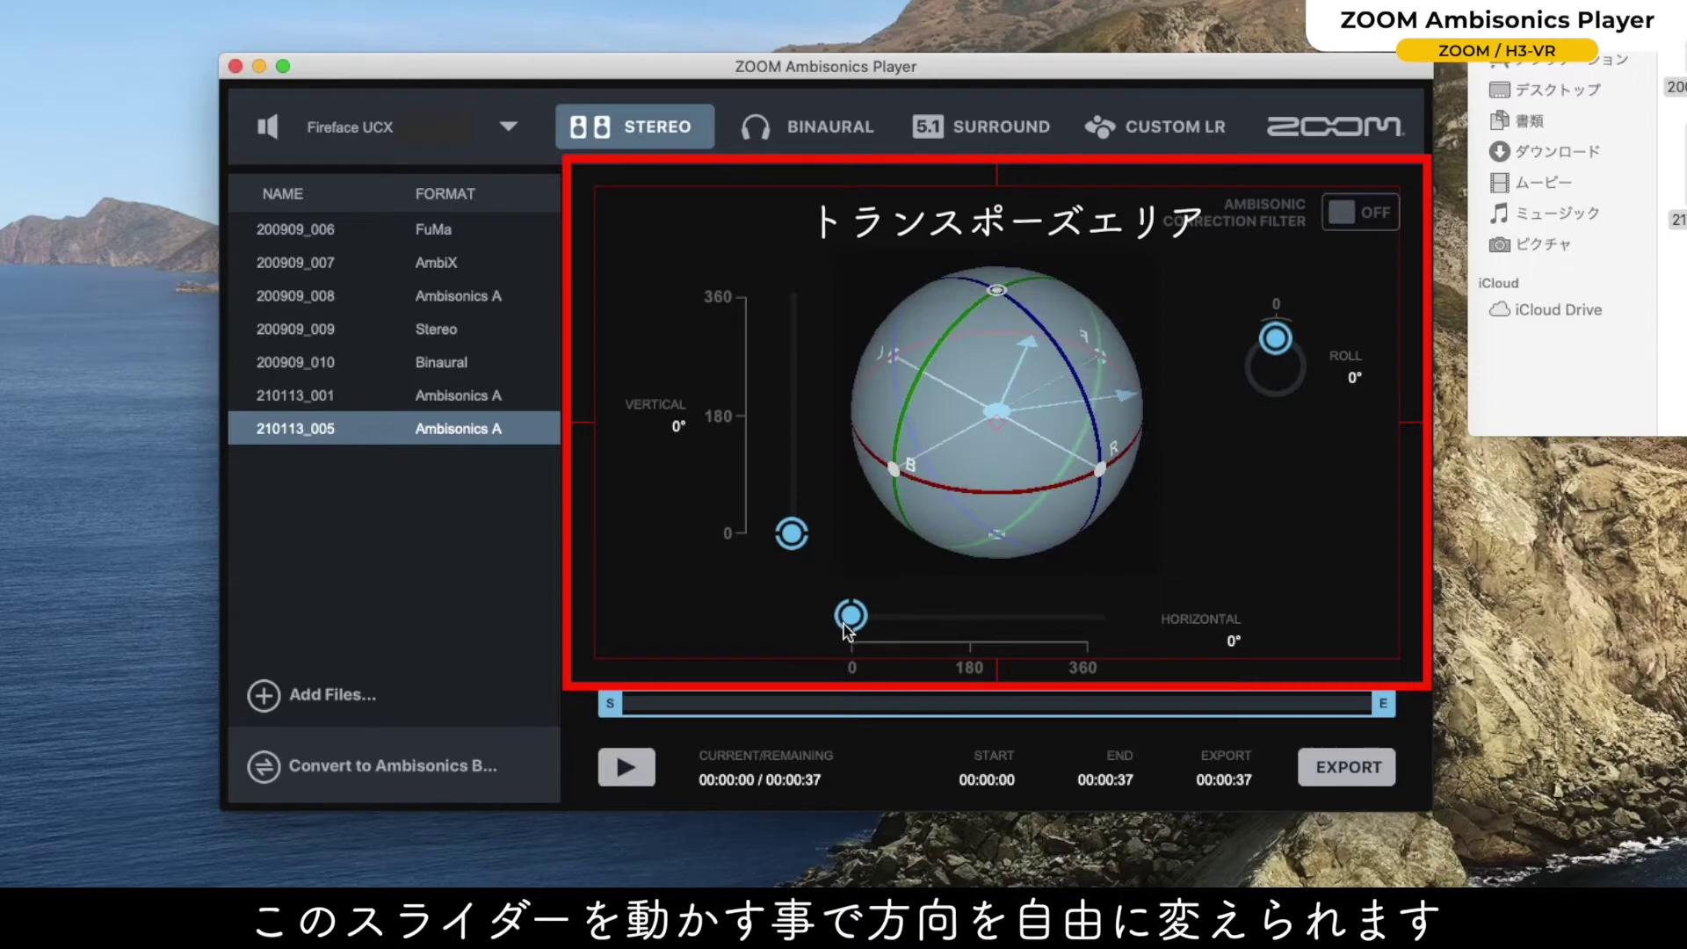
{"action": "mouse_move", "coordinate": [794, 544]}
{"action": "left_mouse_down"}
{"action": "mouse_move", "coordinate": [787, 403]}
{"action": "mouse_move", "coordinate": [776, 565]}
{"action": "left_mouse_up"}
{"action": "mouse_move", "coordinate": [1275, 341]}
{"action": "left_mouse_down"}
{"action": "mouse_move", "coordinate": [1253, 379]}
{"action": "mouse_move", "coordinate": [1251, 351]}
{"action": "mouse_move", "coordinate": [1275, 341]}
{"action": "left_mouse_up"}
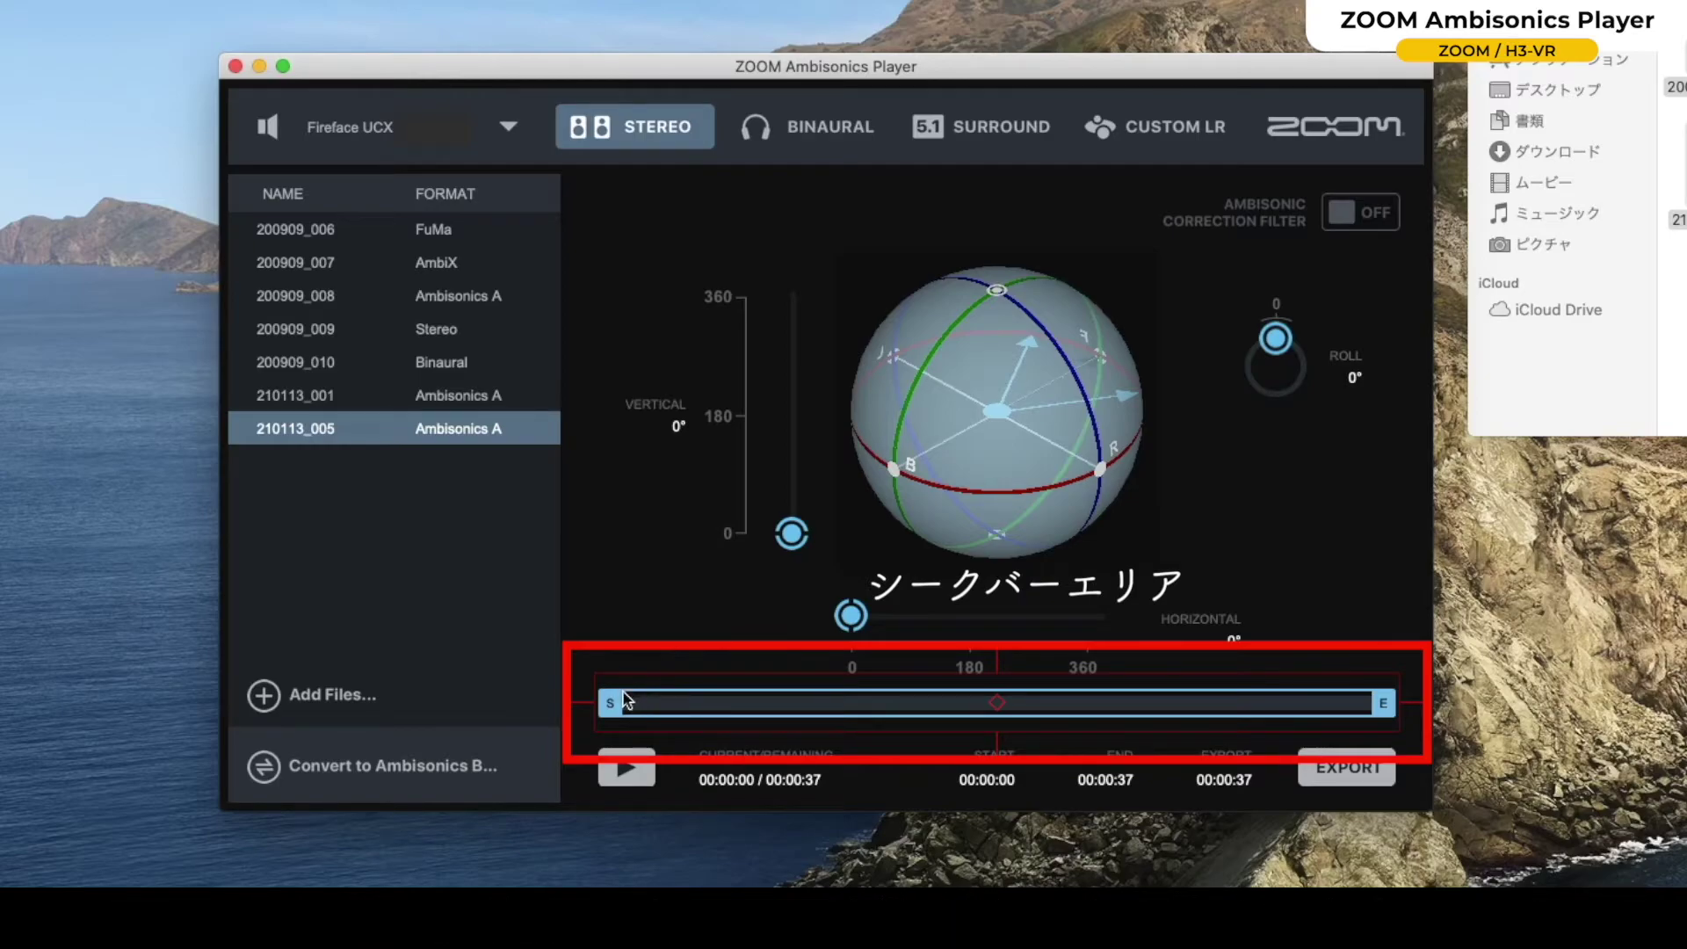
Step: Try moving the start and end markers of the playback range and return them to the recording's ends
{"action": "mouse_move", "coordinate": [613, 703]}
{"action": "left_mouse_down"}
{"action": "mouse_move", "coordinate": [703, 702]}
{"action": "mouse_move", "coordinate": [612, 703]}
{"action": "left_mouse_up"}
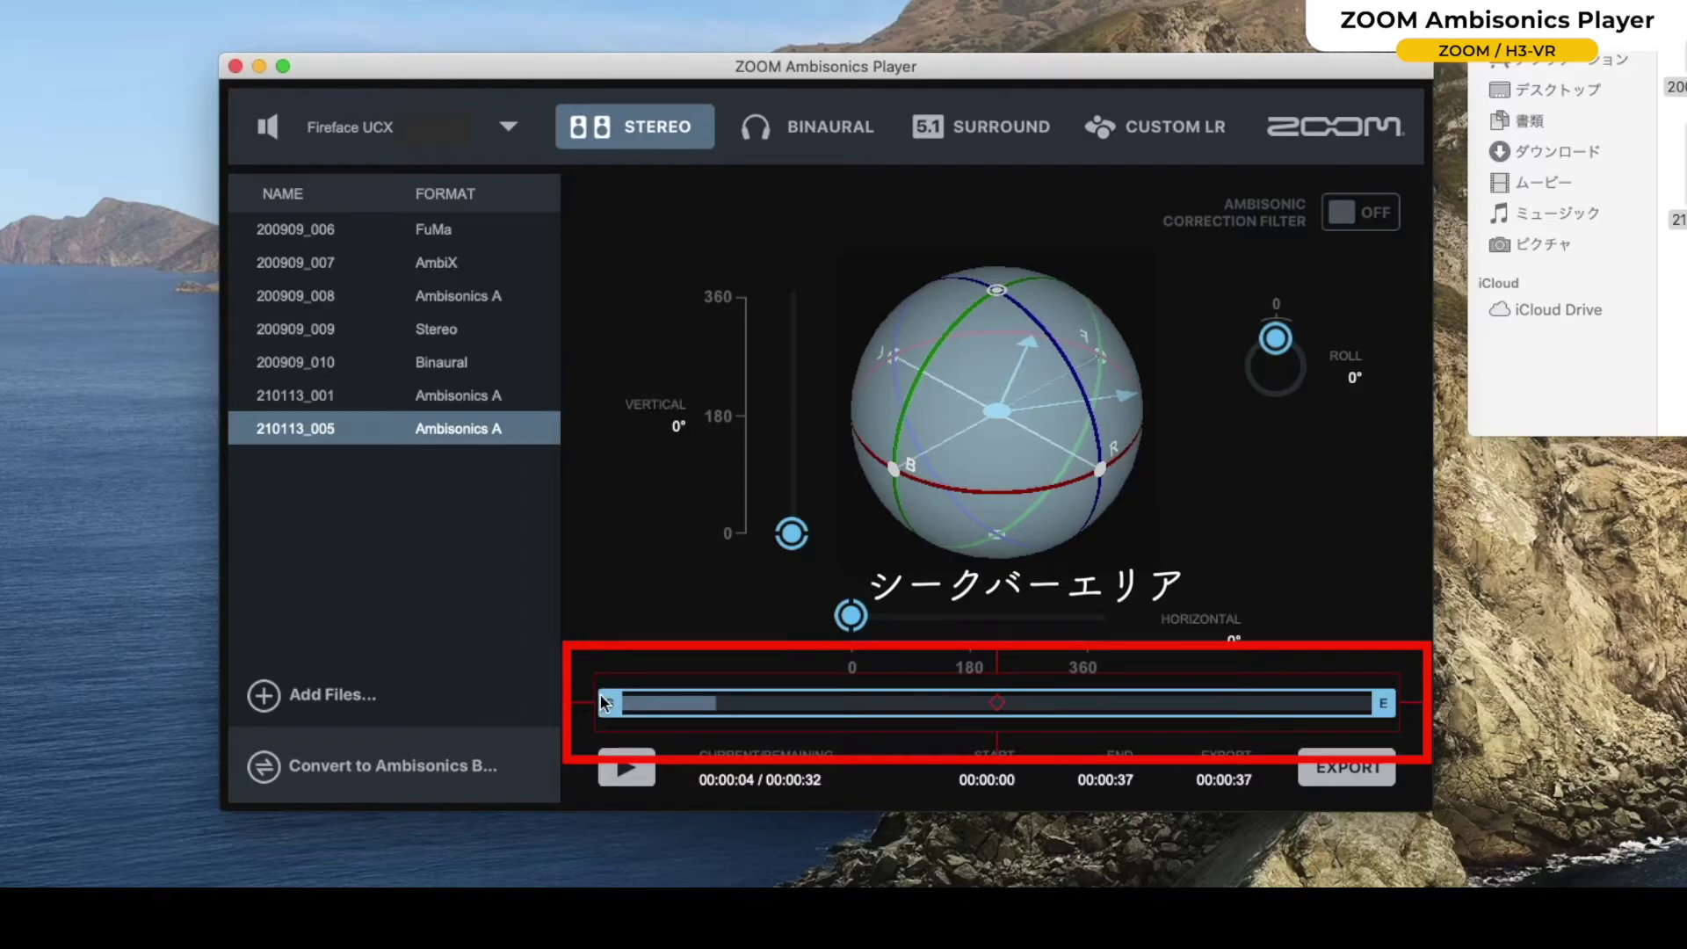
{"action": "mouse_move", "coordinate": [1368, 702]}
{"action": "left_mouse_down"}
{"action": "mouse_move", "coordinate": [1228, 703]}
{"action": "mouse_move", "coordinate": [1392, 703]}
{"action": "left_mouse_up"}
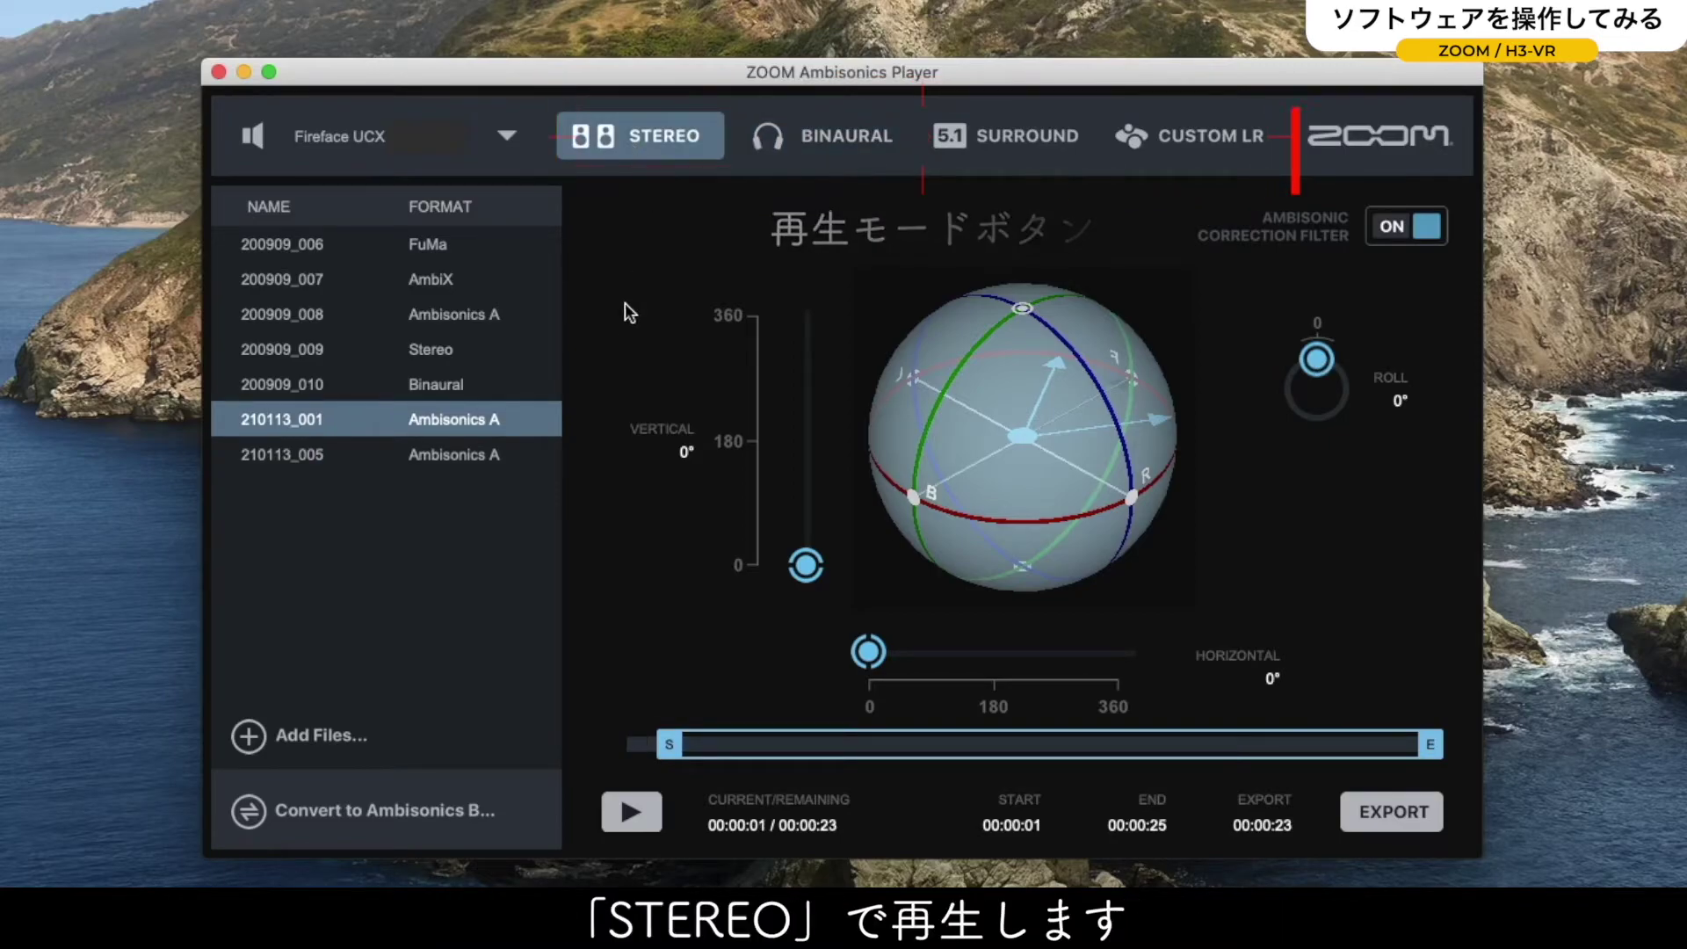
Step: Play recording 210113_001 in Stereo mode, then stop the playback
{"action": "left_click", "coordinate": [627, 820]}
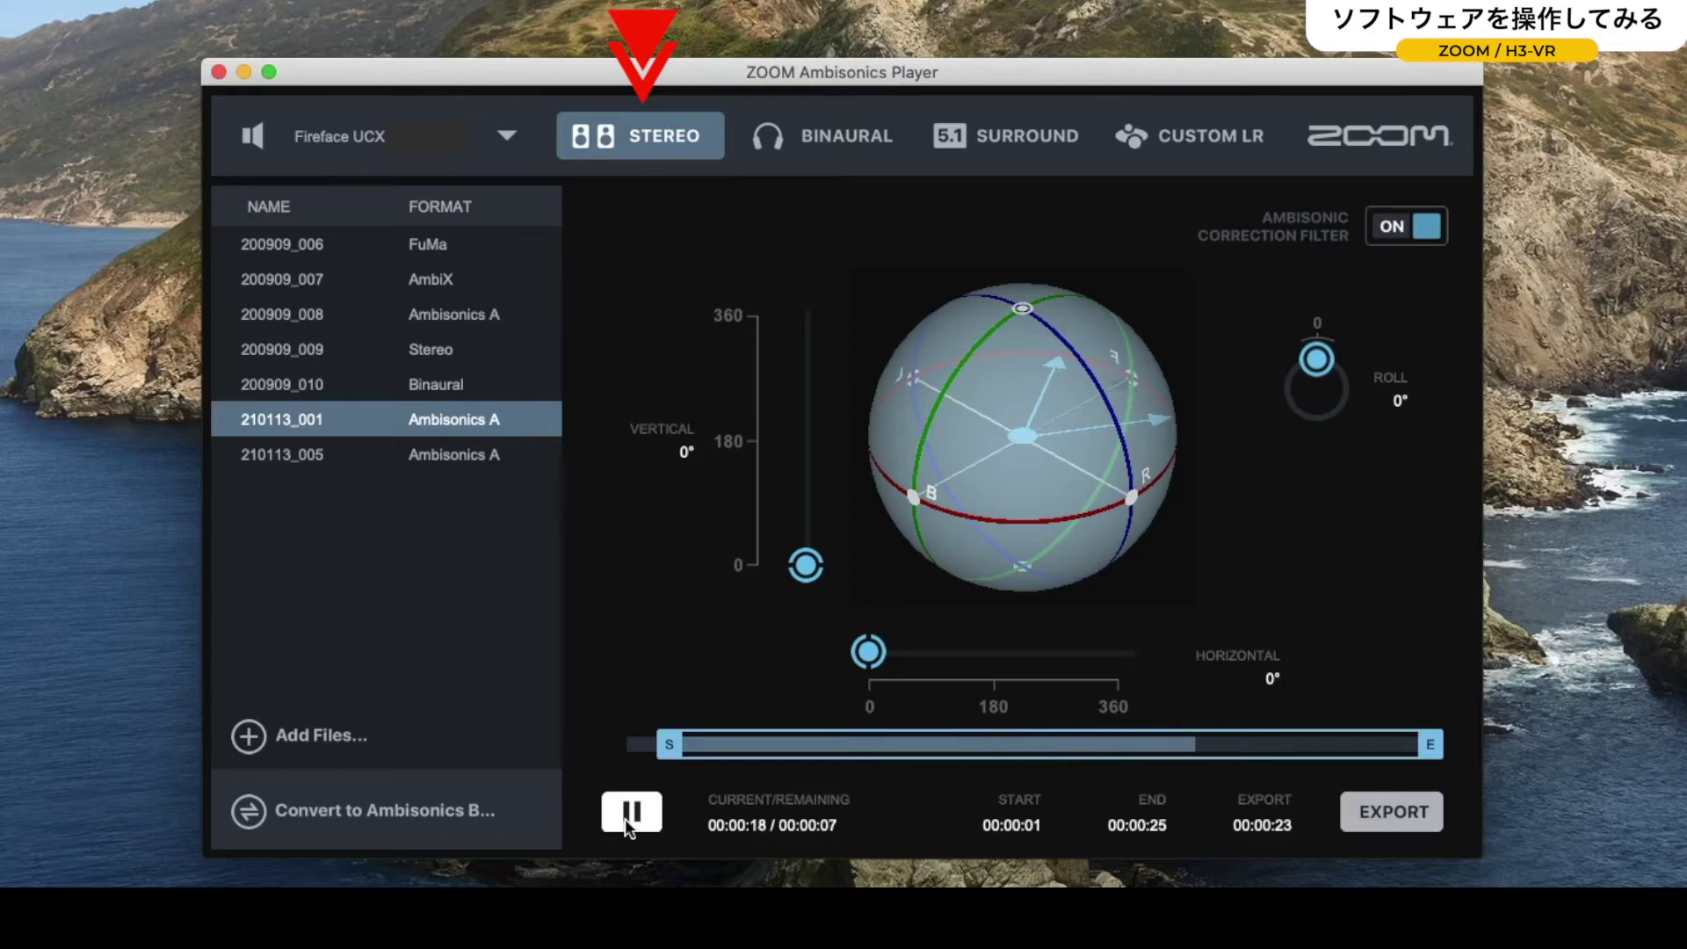
{"action": "left_click", "coordinate": [625, 821]}
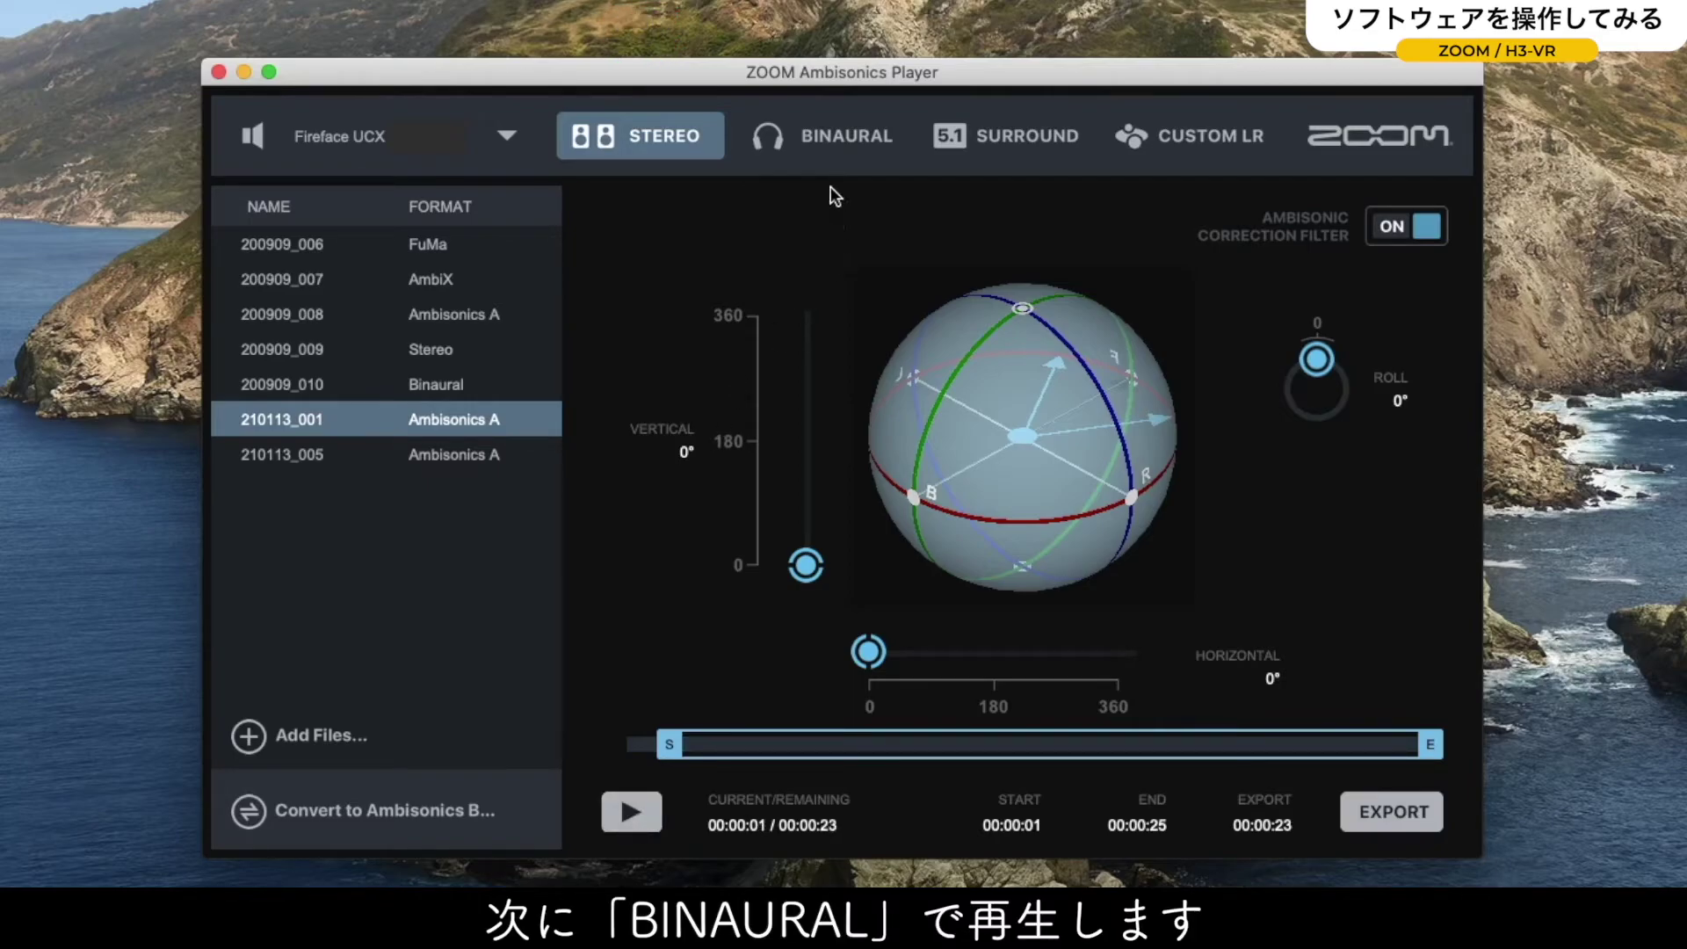
Step: Play recording 210113_001 in Binaural mode, then stop and return the playhead to the start marker
{"action": "left_click", "coordinate": [821, 141]}
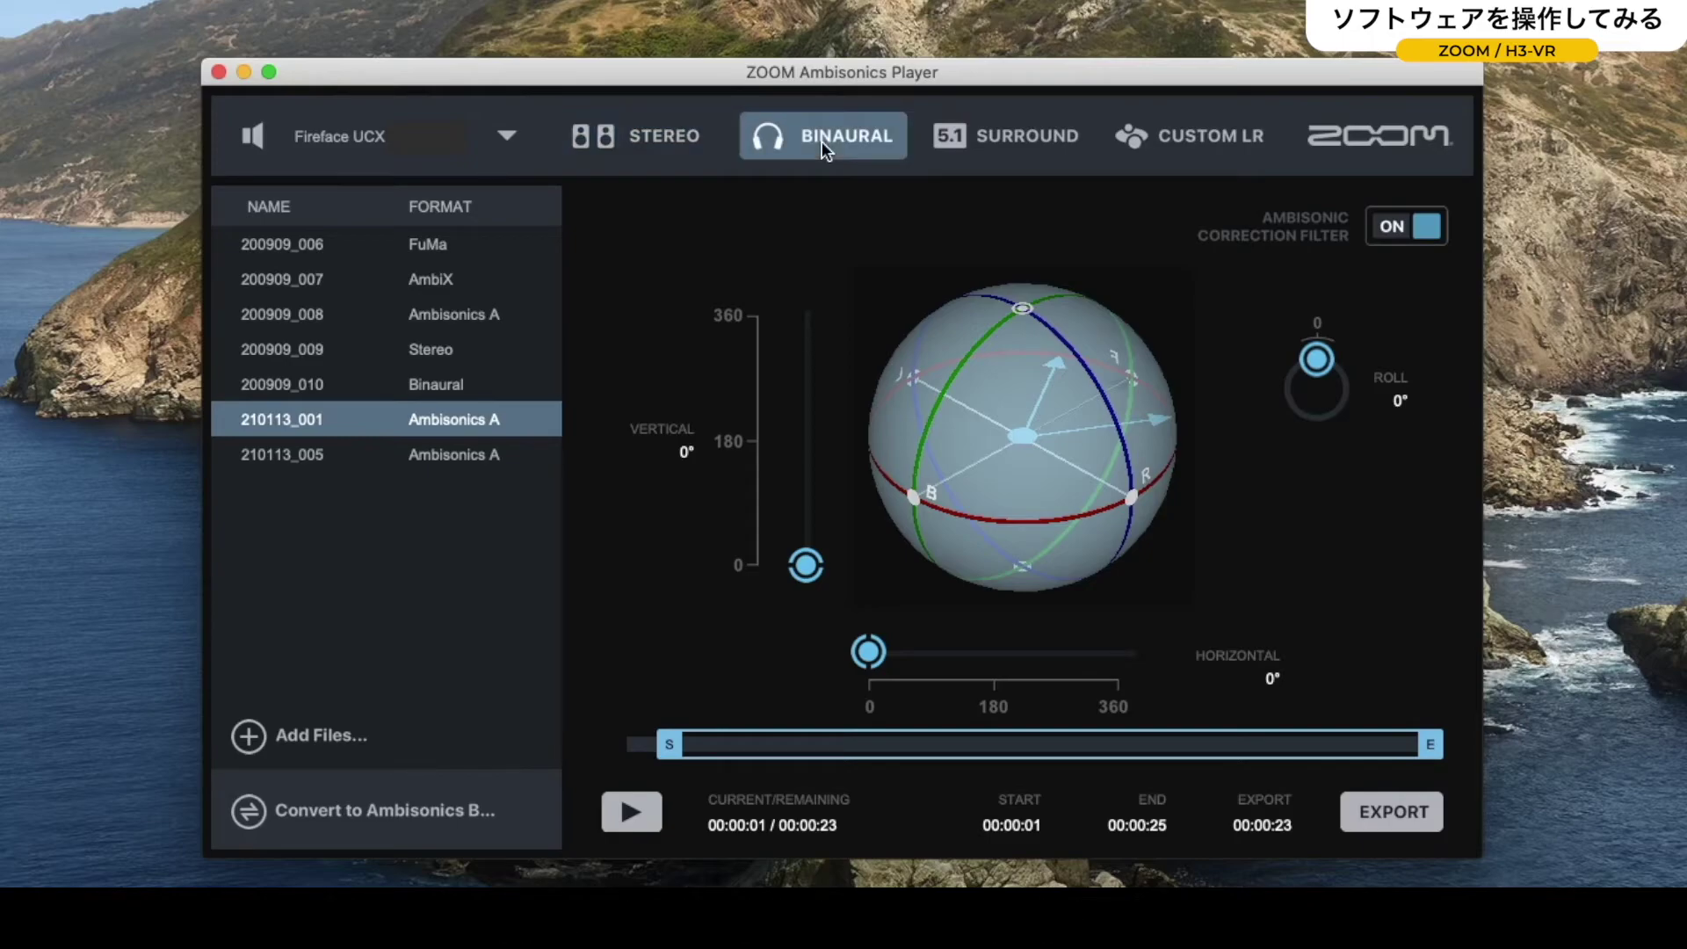
{"action": "left_click", "coordinate": [648, 810]}
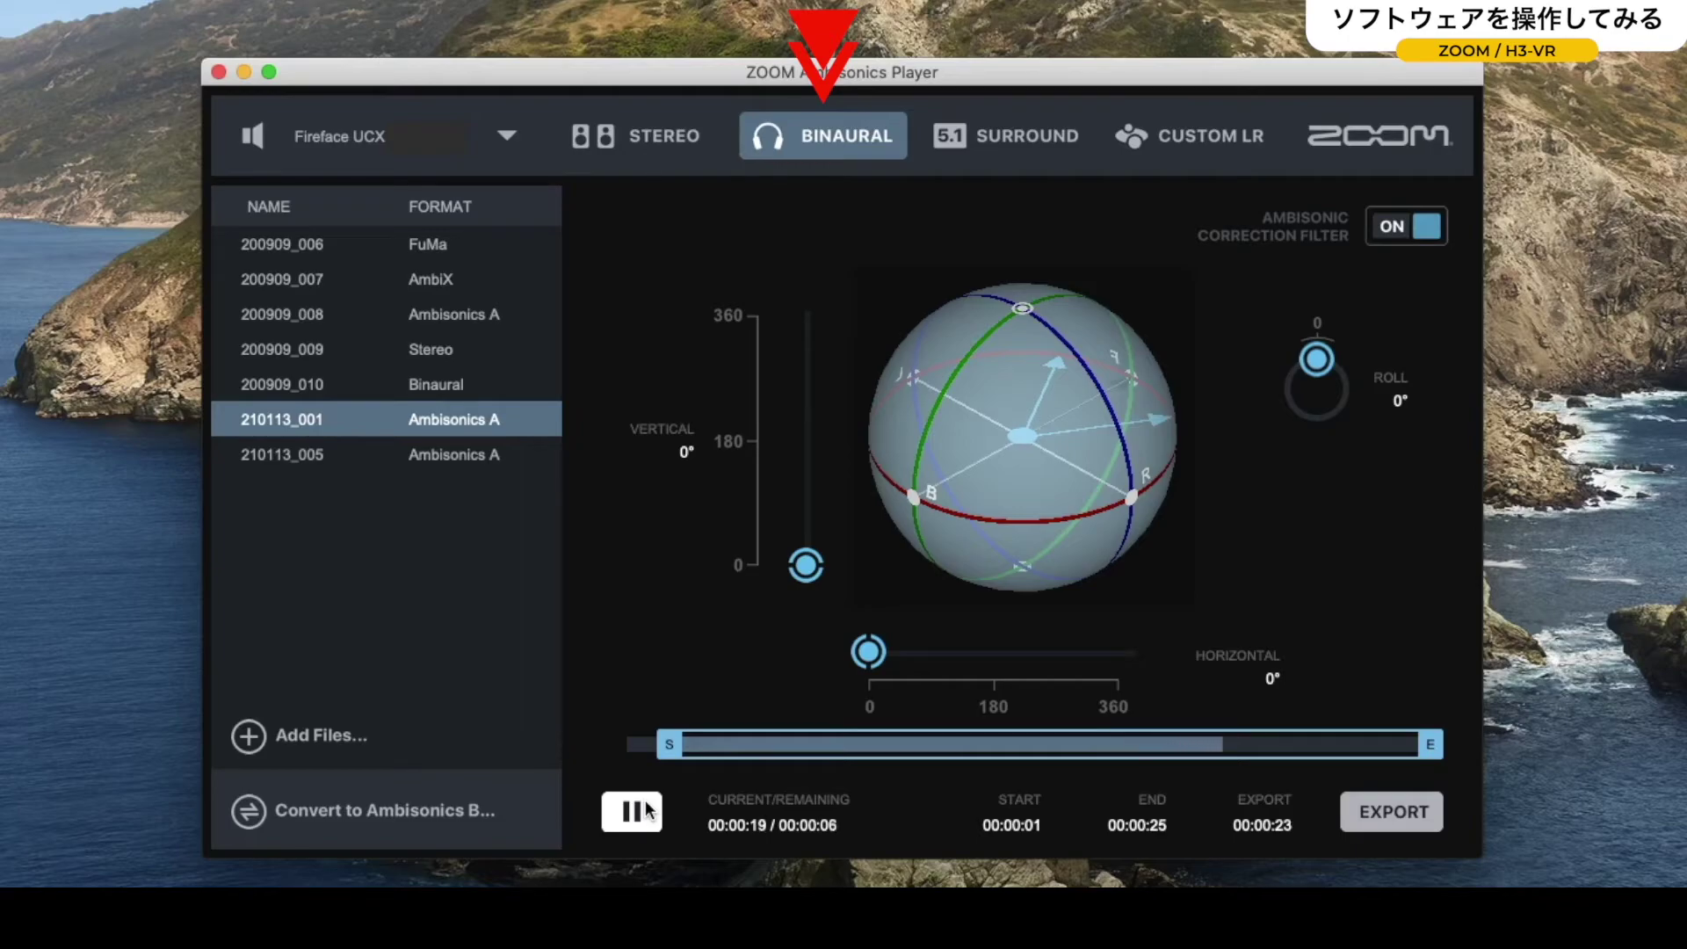
{"action": "left_click", "coordinate": [647, 810]}
{"action": "left_click", "coordinate": [667, 748]}
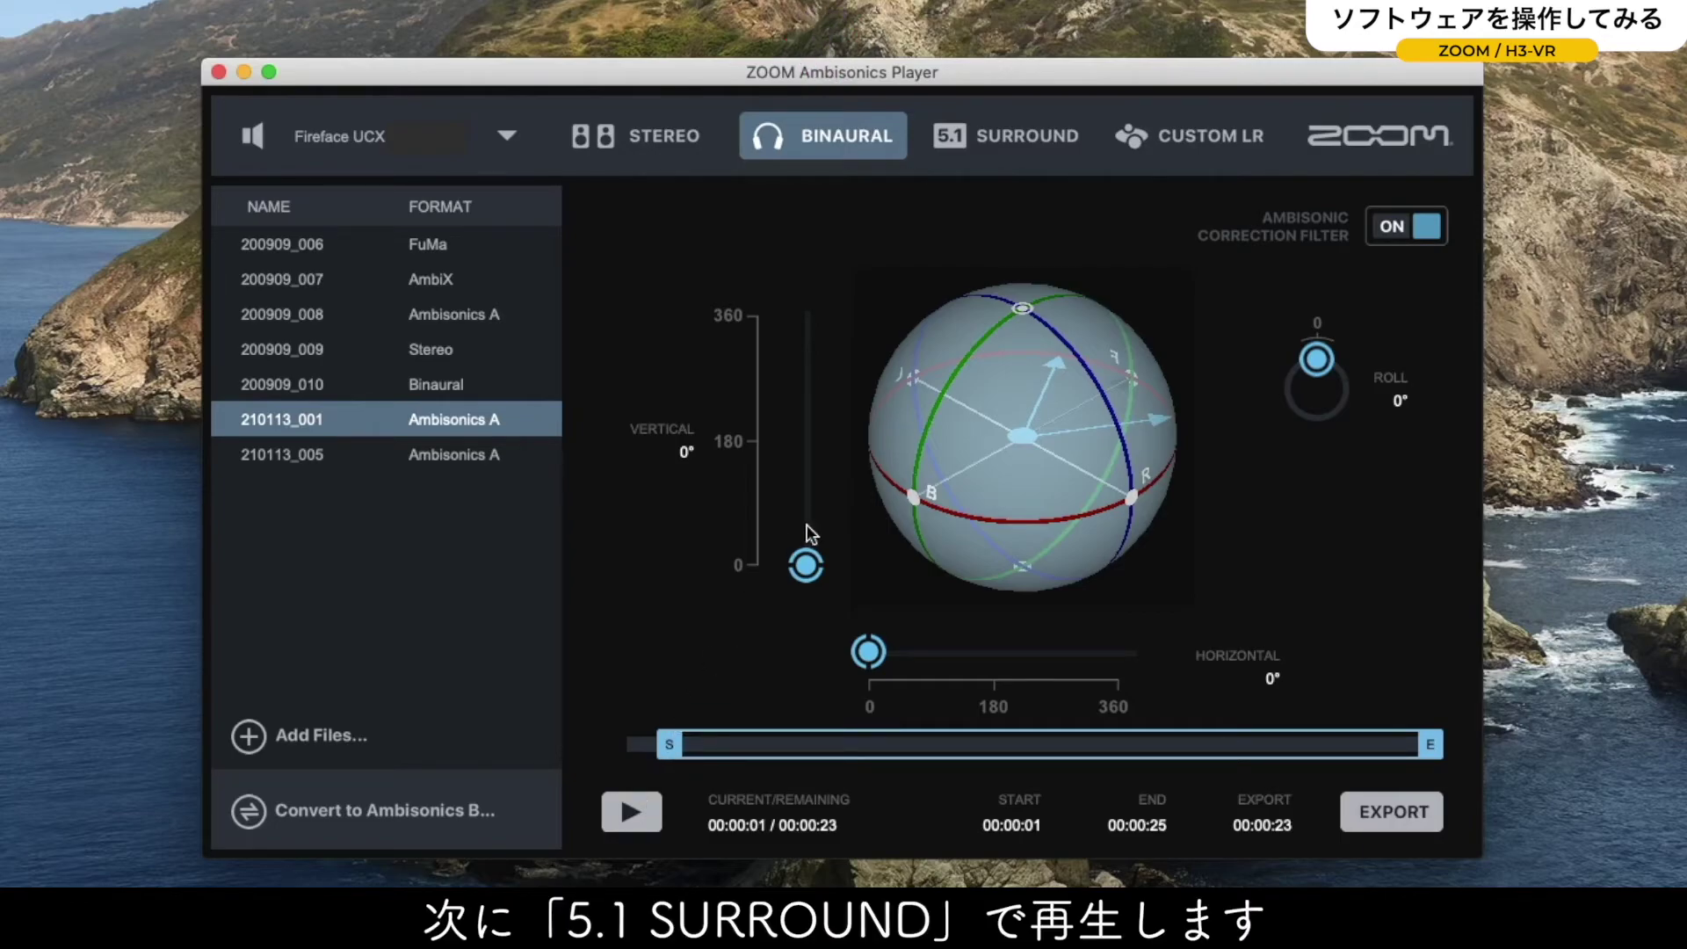
Step: Play recording 210113_001 in 5.1 Surround mode, then stop the playback
{"action": "left_click", "coordinate": [977, 148]}
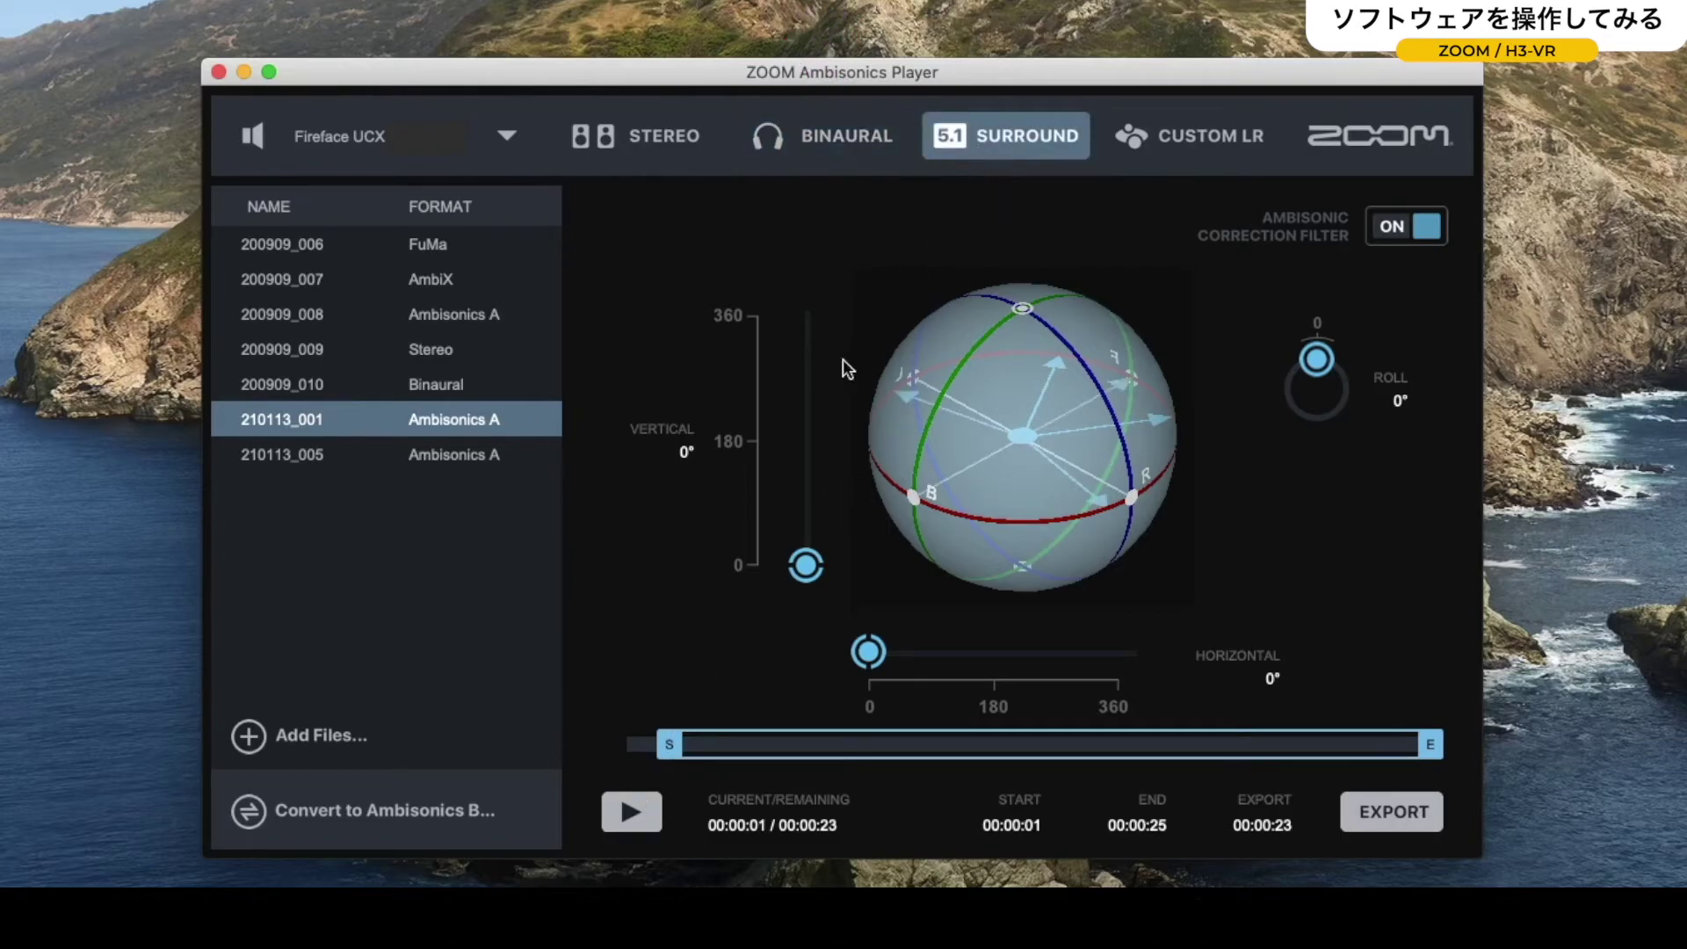
{"action": "left_click", "coordinate": [637, 817]}
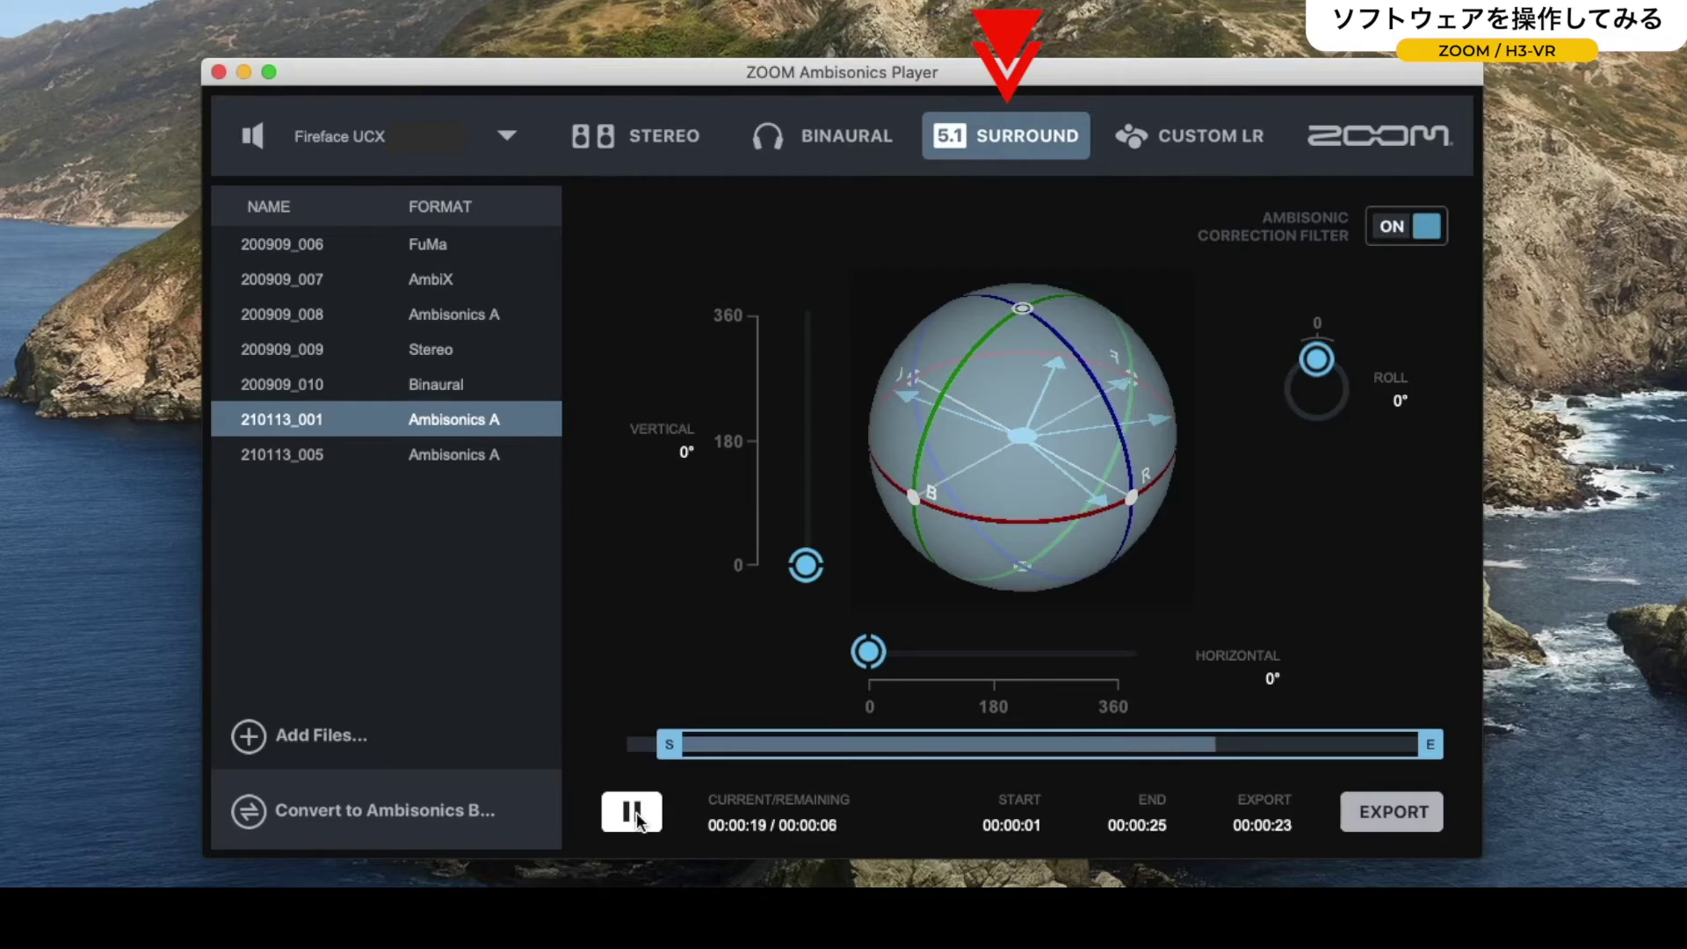
{"action": "left_click", "coordinate": [632, 812]}
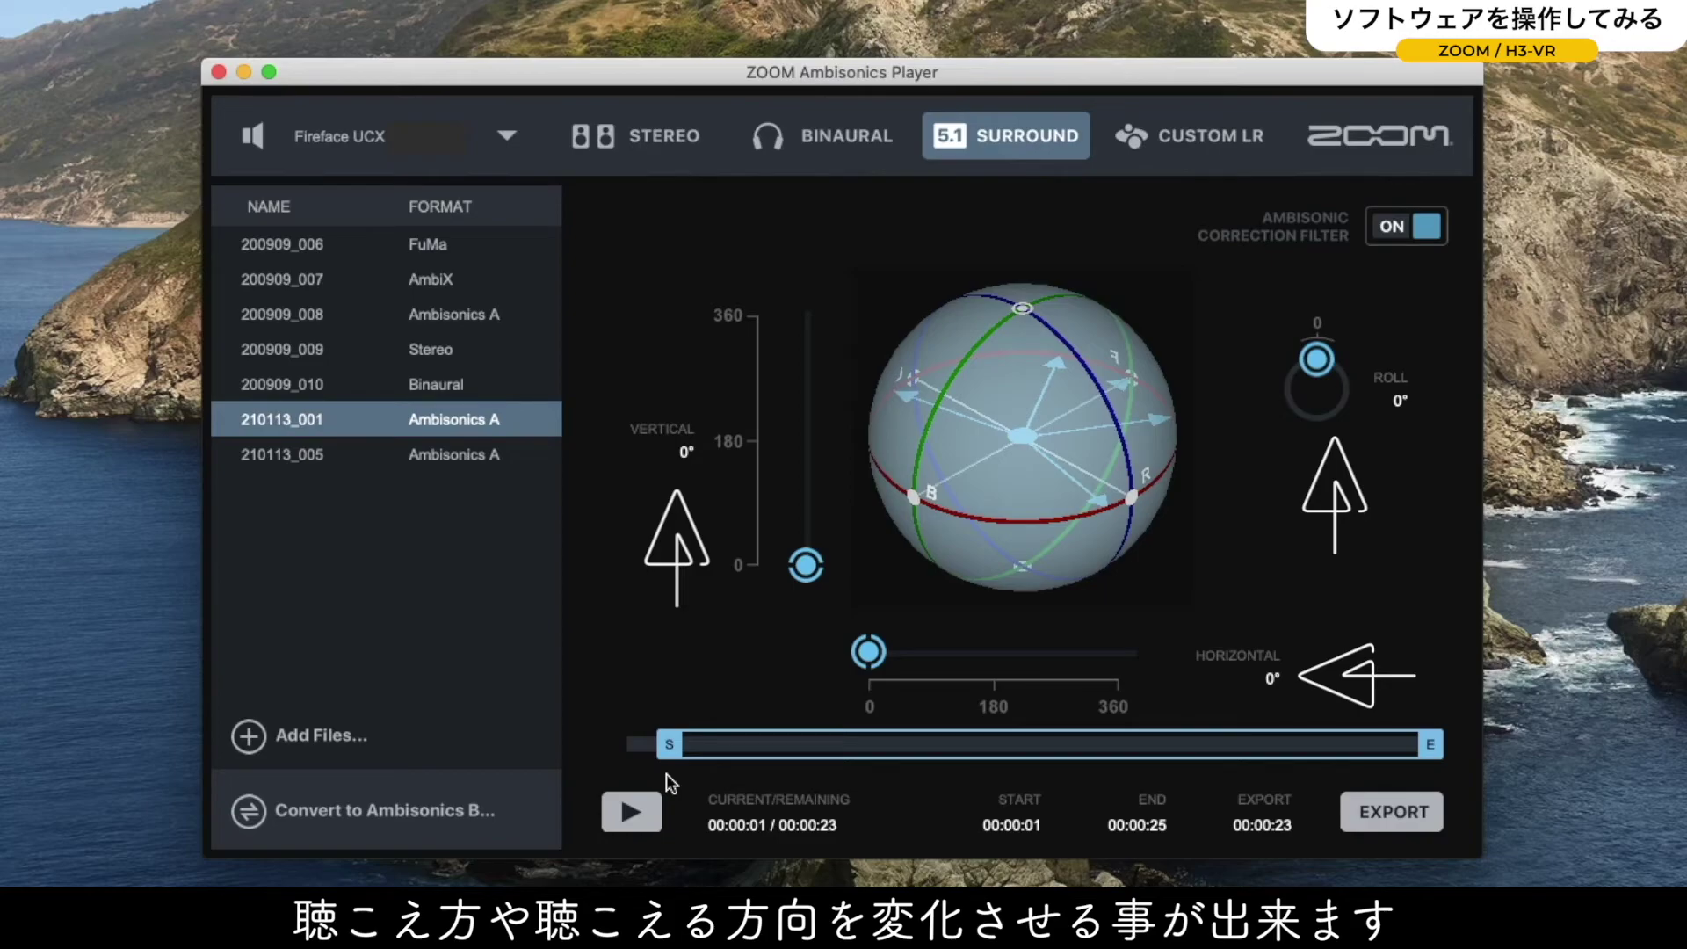
Step: Select recording 210113_005 and start playing it in Binaural mode
{"action": "key", "text": "Down"}
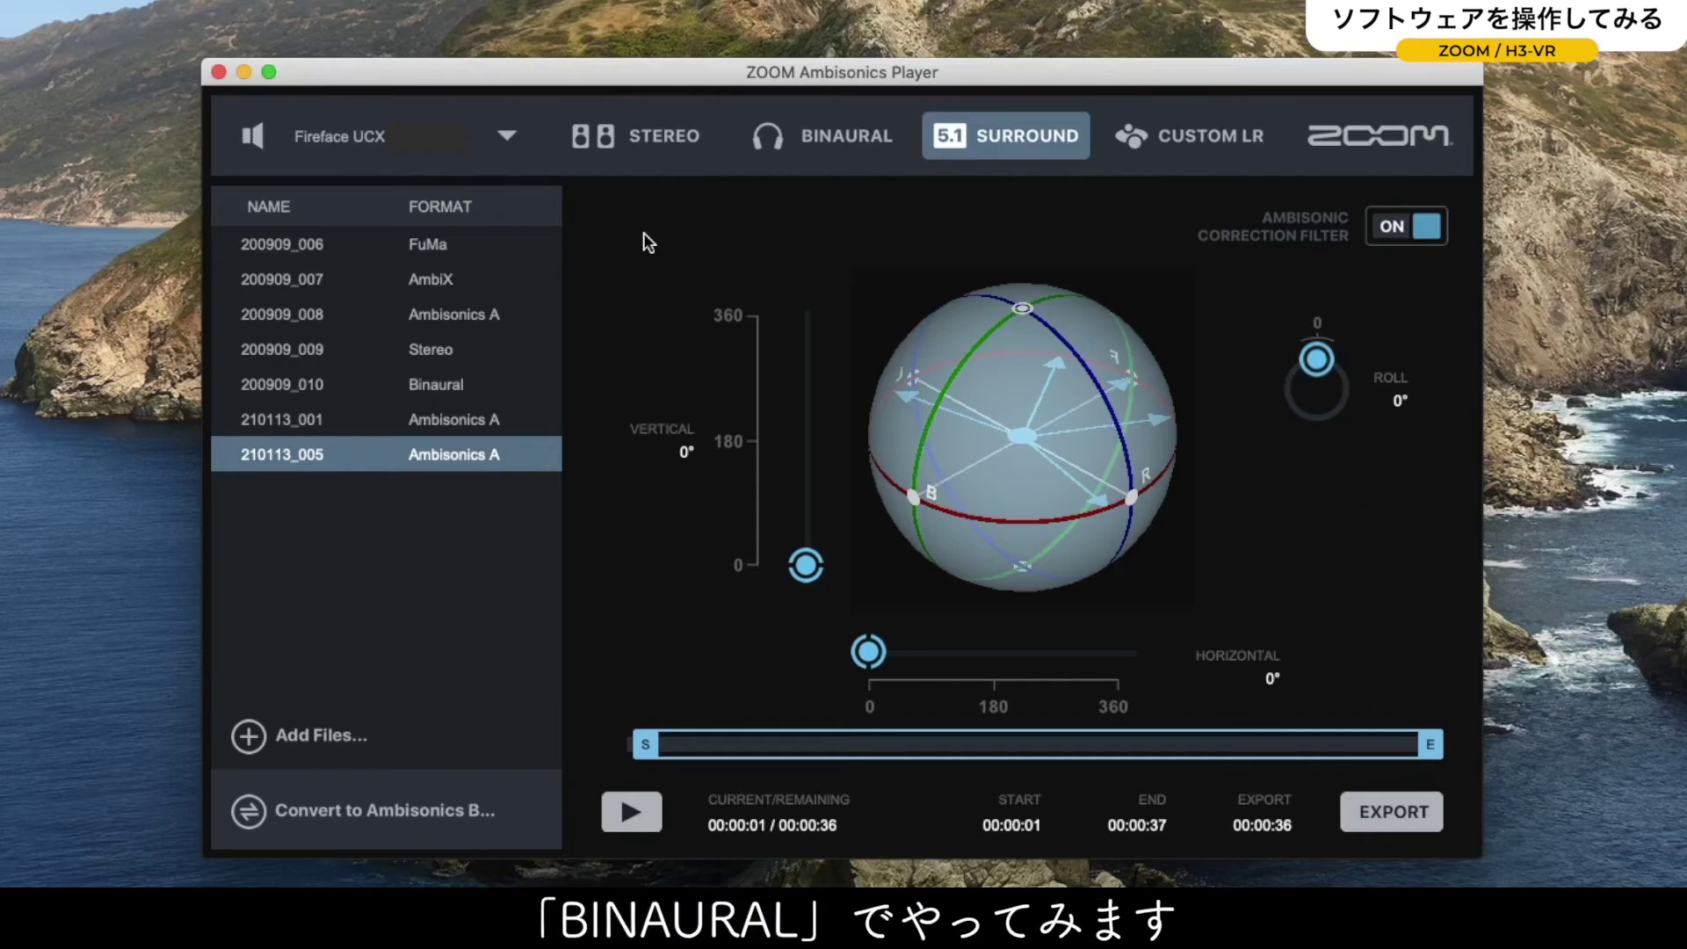
{"action": "left_click", "coordinate": [808, 131]}
{"action": "left_click", "coordinate": [630, 812]}
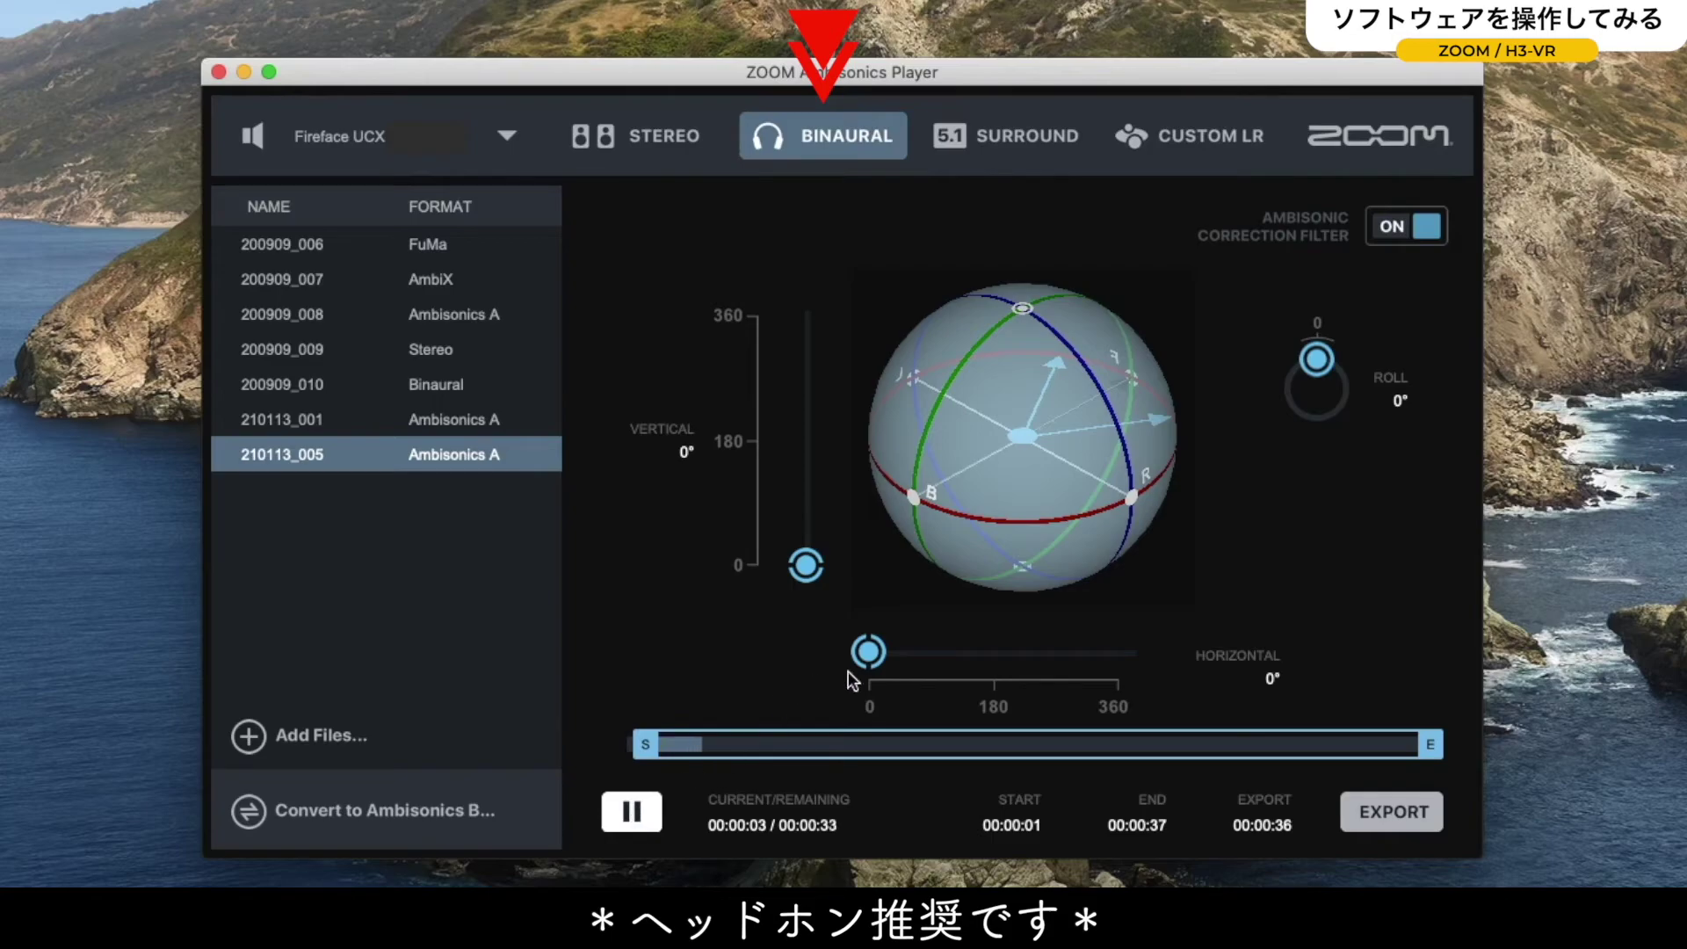
Step: Vary the horizontal, vertical and roll angles during playback, returning each to 0°, and pause the recording
{"action": "mouse_move", "coordinate": [865, 659]}
{"action": "left_mouse_down"}
{"action": "mouse_move", "coordinate": [1108, 661]}
{"action": "mouse_move", "coordinate": [850, 640]}
{"action": "left_mouse_up"}
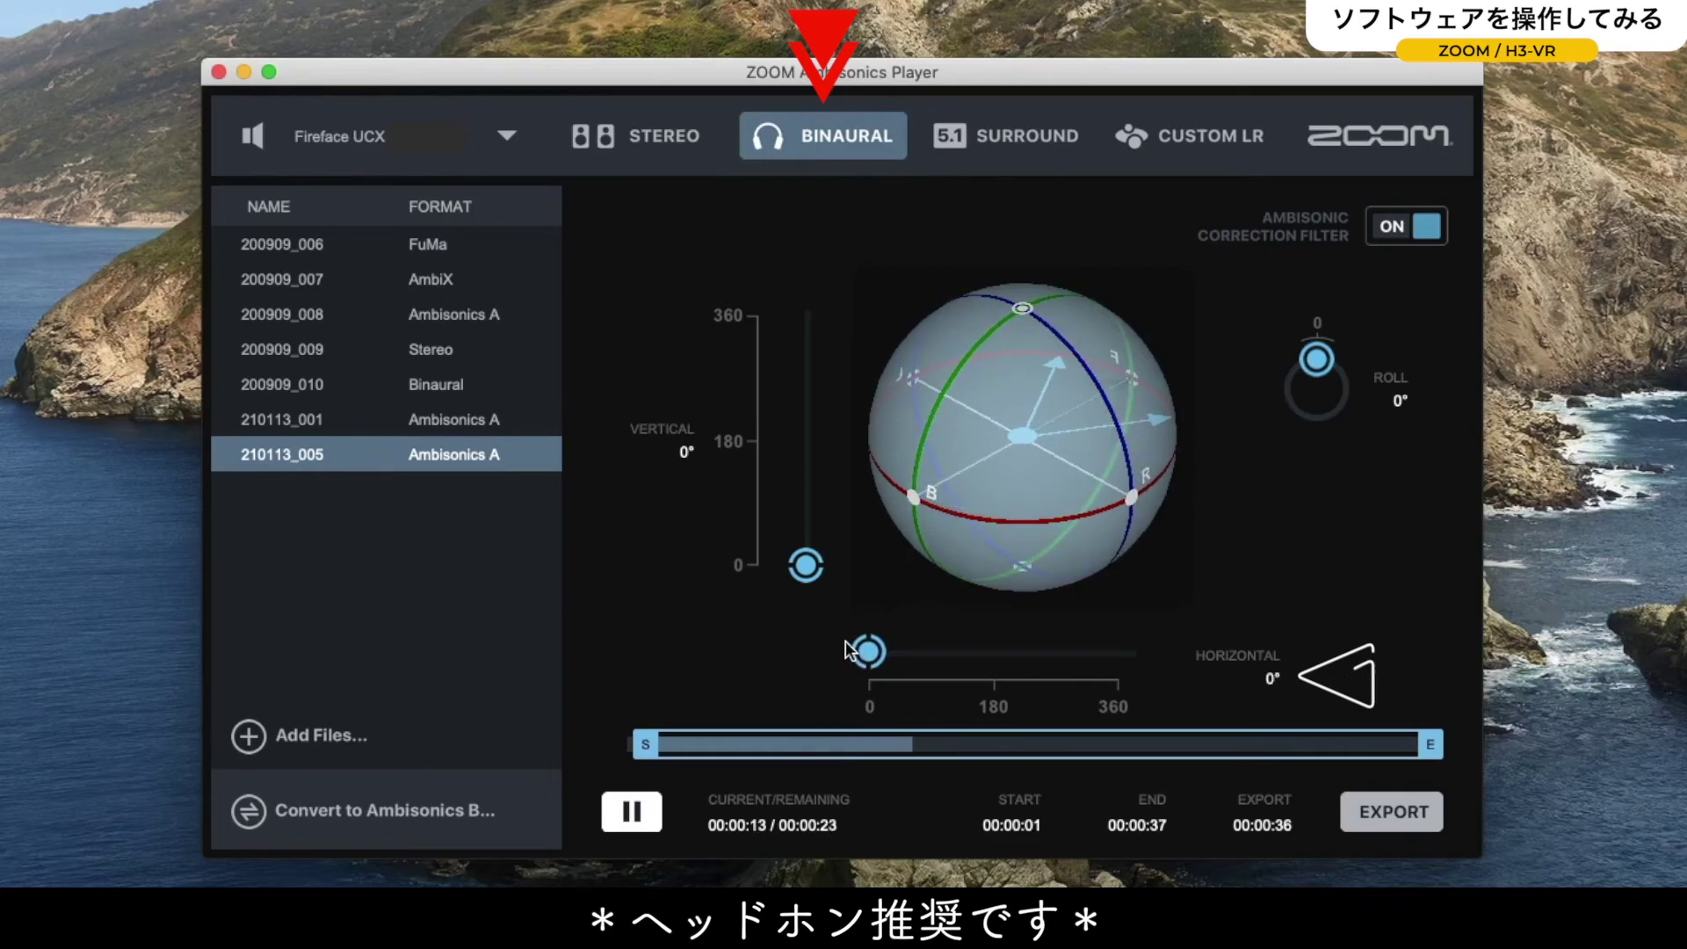
{"action": "mouse_move", "coordinate": [806, 575]}
{"action": "left_mouse_down"}
{"action": "mouse_move", "coordinate": [800, 303]}
{"action": "mouse_move", "coordinate": [793, 578]}
{"action": "left_mouse_up"}
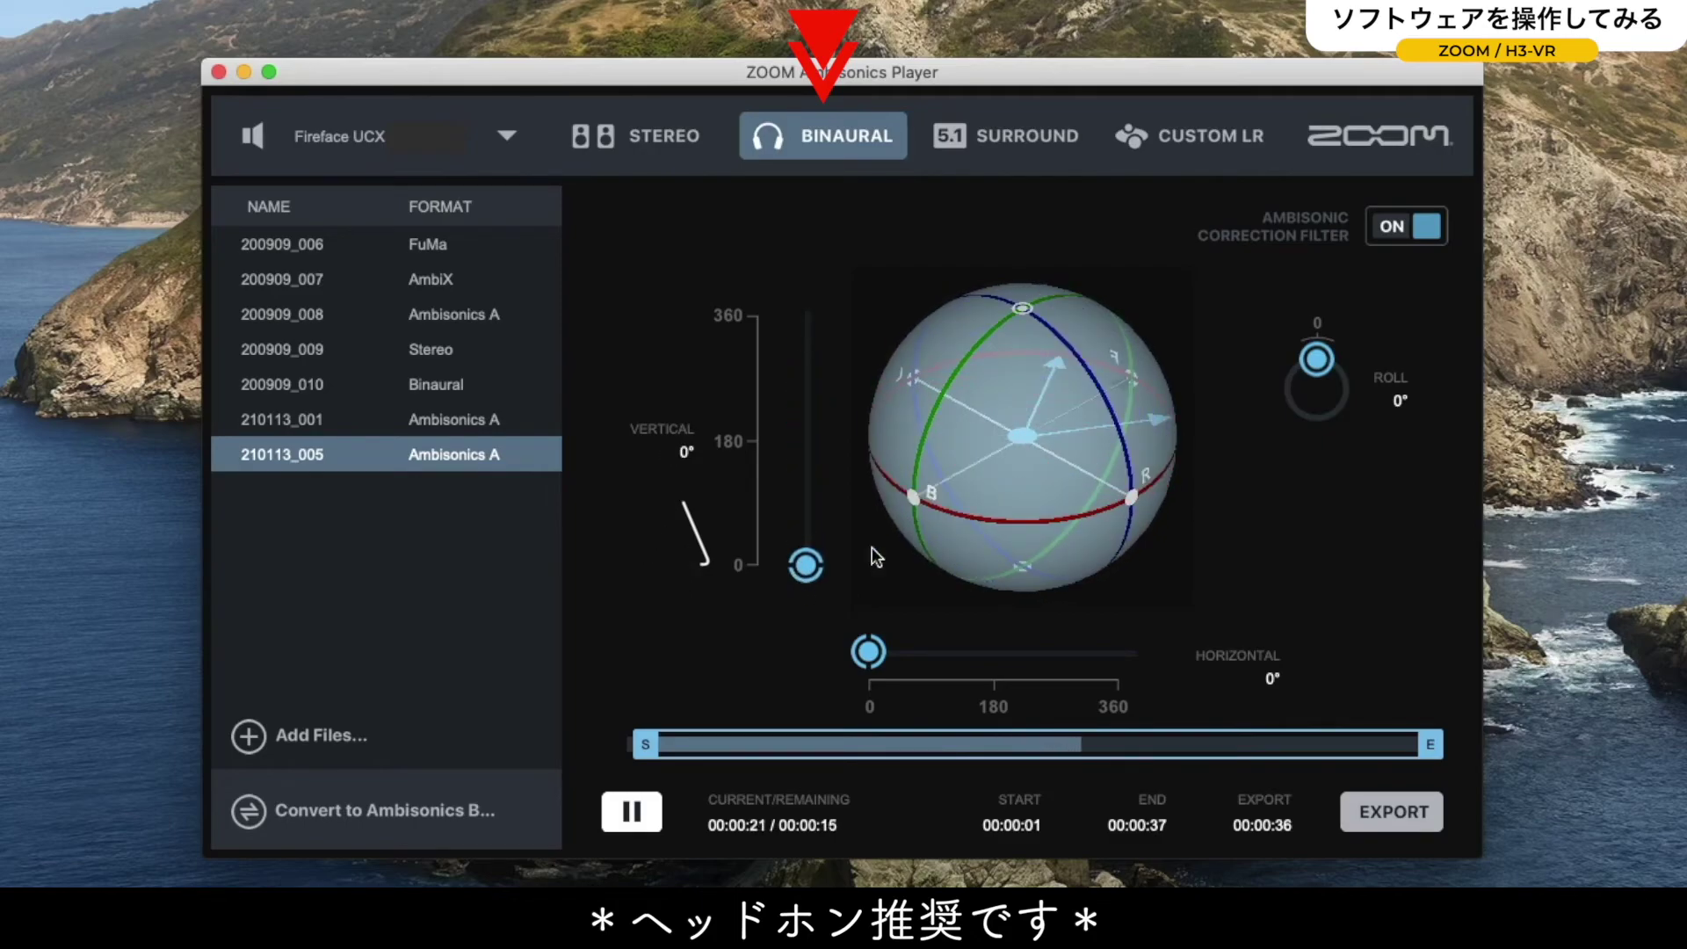
{"action": "mouse_move", "coordinate": [1316, 358]}
{"action": "left_mouse_down"}
{"action": "mouse_move", "coordinate": [1335, 408]}
{"action": "mouse_move", "coordinate": [1318, 413]}
{"action": "mouse_move", "coordinate": [1300, 382]}
{"action": "mouse_move", "coordinate": [1317, 360]}
{"action": "left_mouse_up"}
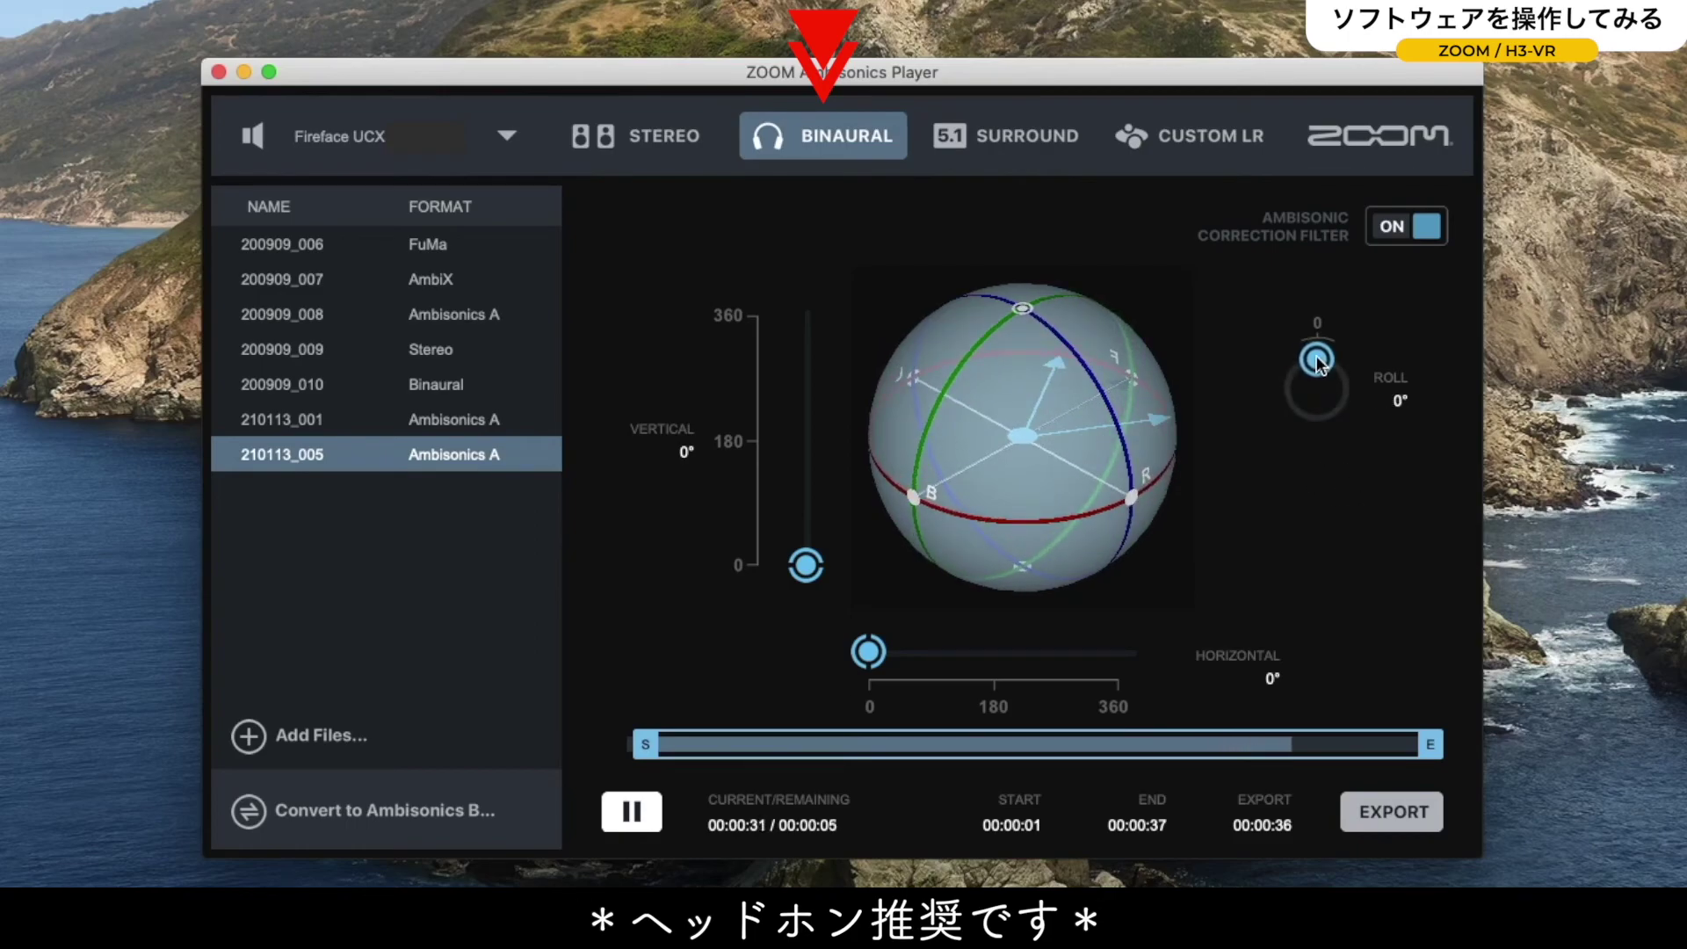
{"action": "key", "text": "space"}
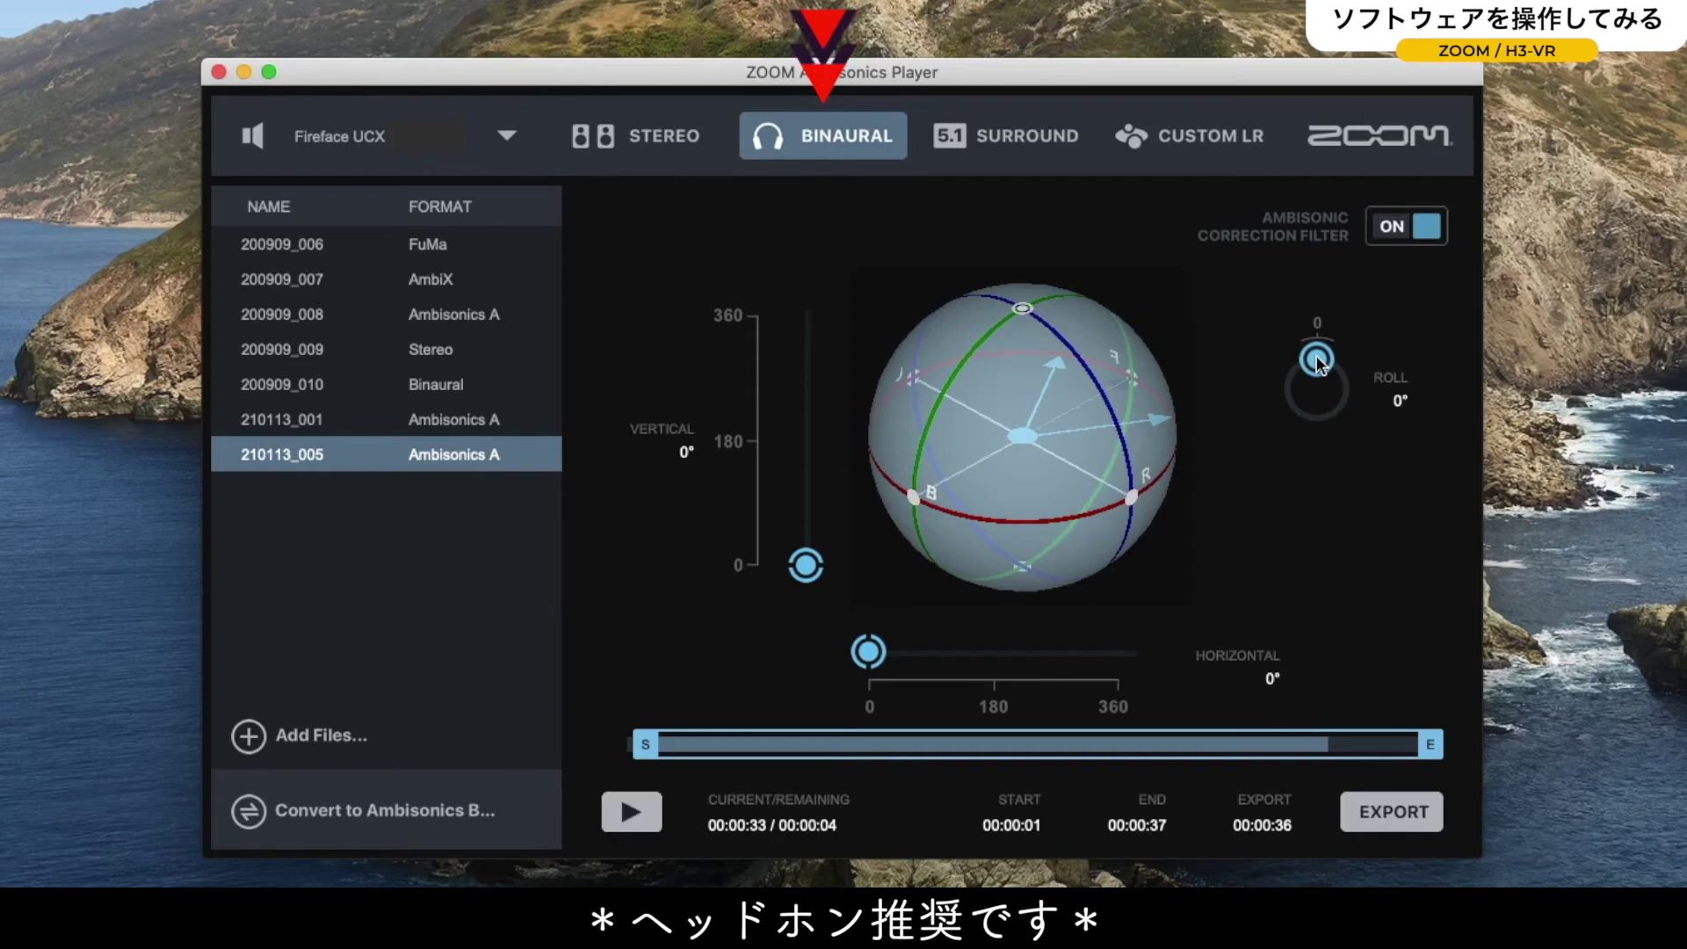